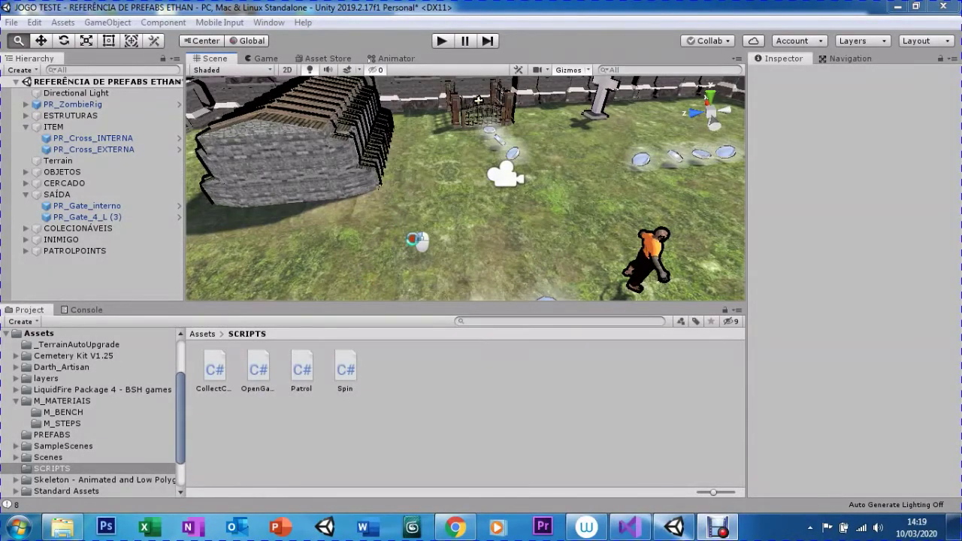
# - Orbit the graveyard scene, then go into the Assets SCRIPTS folder and bring up its asset options
pyautogui.moveTo(451, 224)
pyautogui.keyDown('alt'); pyautogui.mouseDown()
pyautogui.moveTo(456, 234)
pyautogui.moveTo(482, 222)
pyautogui.mouseUp(); pyautogui.keyUp('alt')
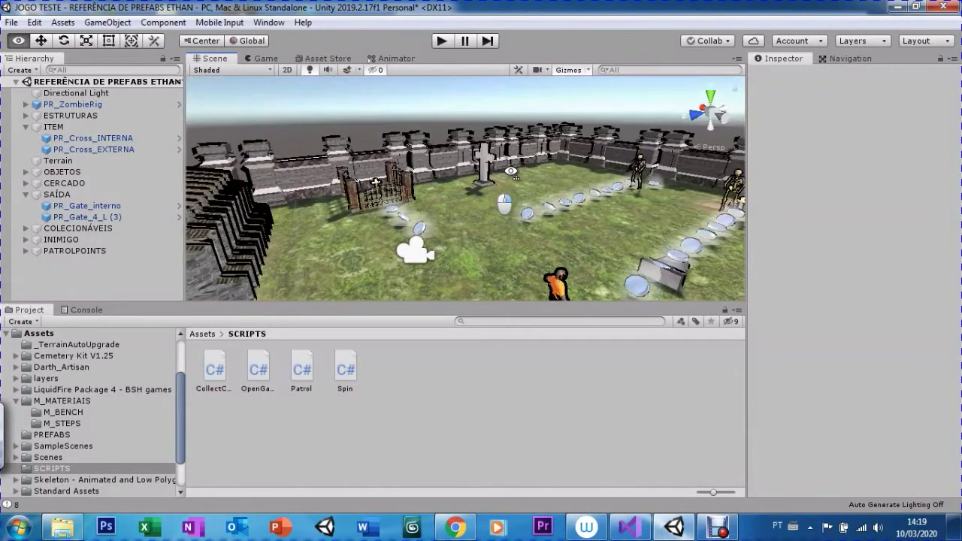
pyautogui.keyDown('alt'); pyautogui.moveTo(481, 222); pyautogui.dragTo(498, 206, button='right'); pyautogui.keyUp('alt')
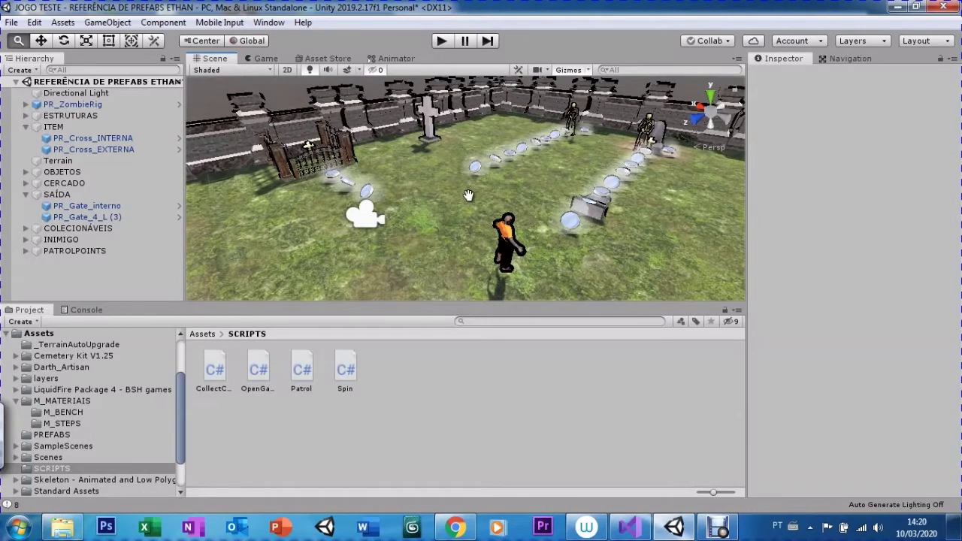
pyautogui.click(205, 335)
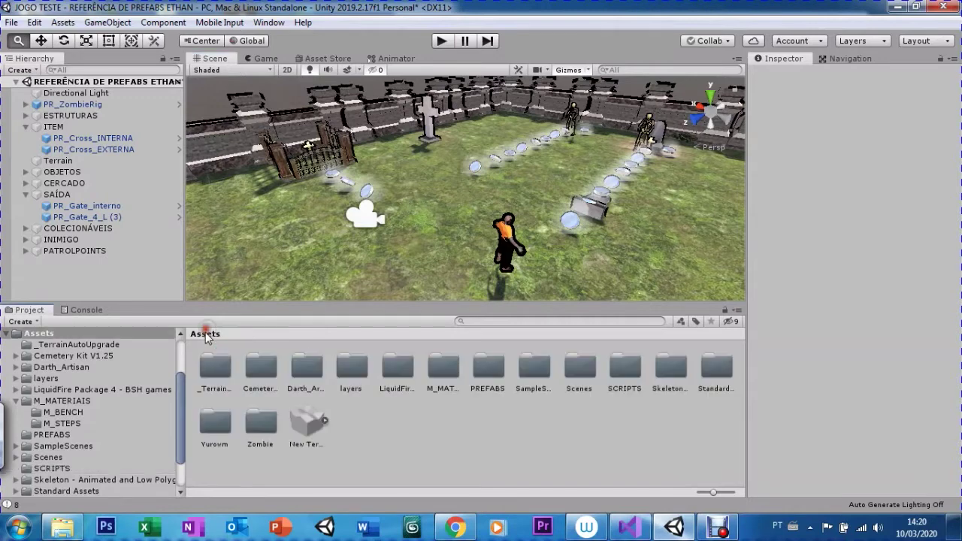
pyautogui.doubleClick(613, 382)
pyautogui.rightClick(461, 371)
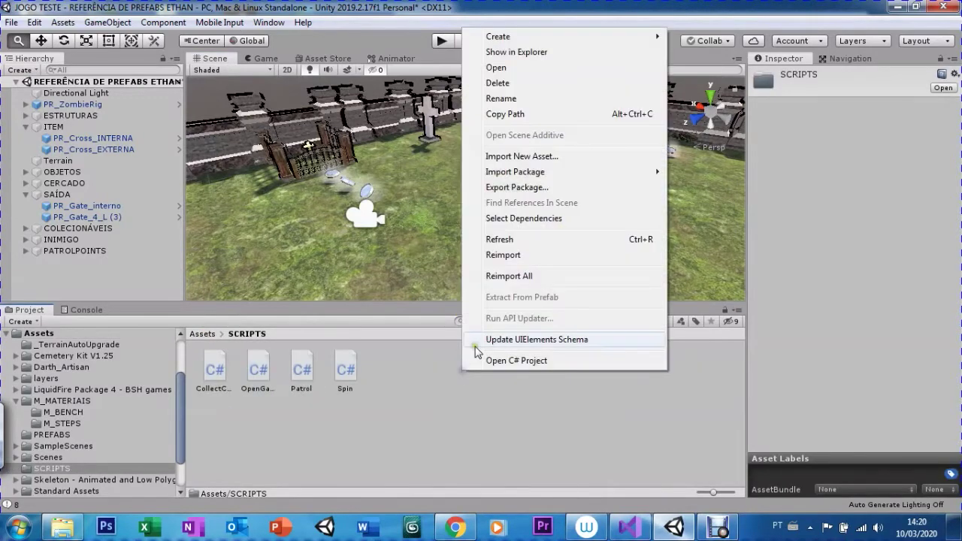
# - Create a C# script named FimDeJogo in SCRIPTS and open it in the code editor
pyautogui.moveTo(508, 42)
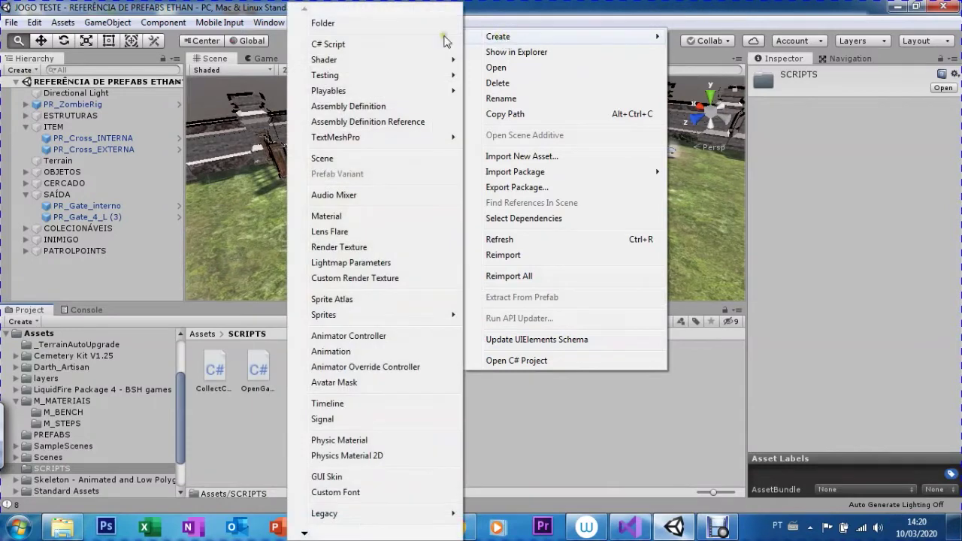
pyautogui.click(328, 44)
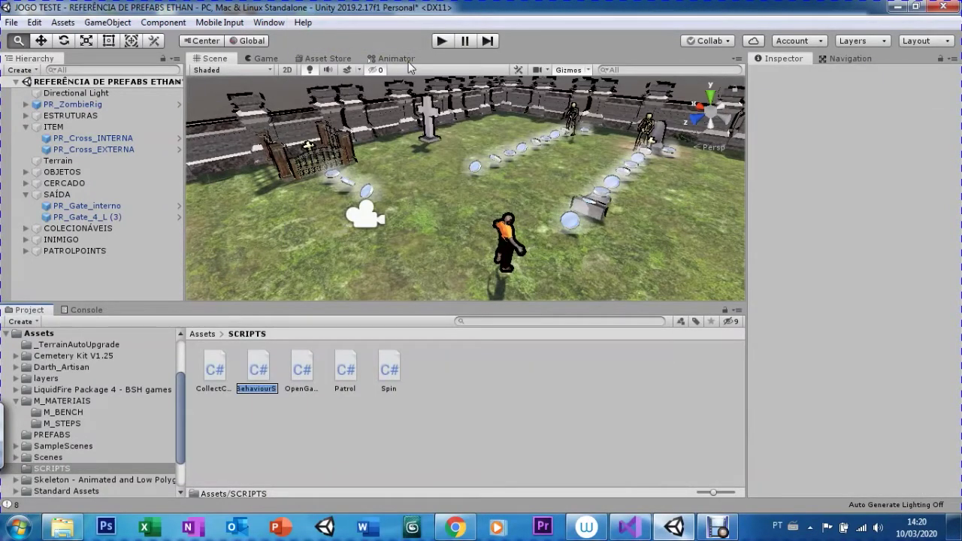
pyautogui.write('I')
pyautogui.write('MDE')
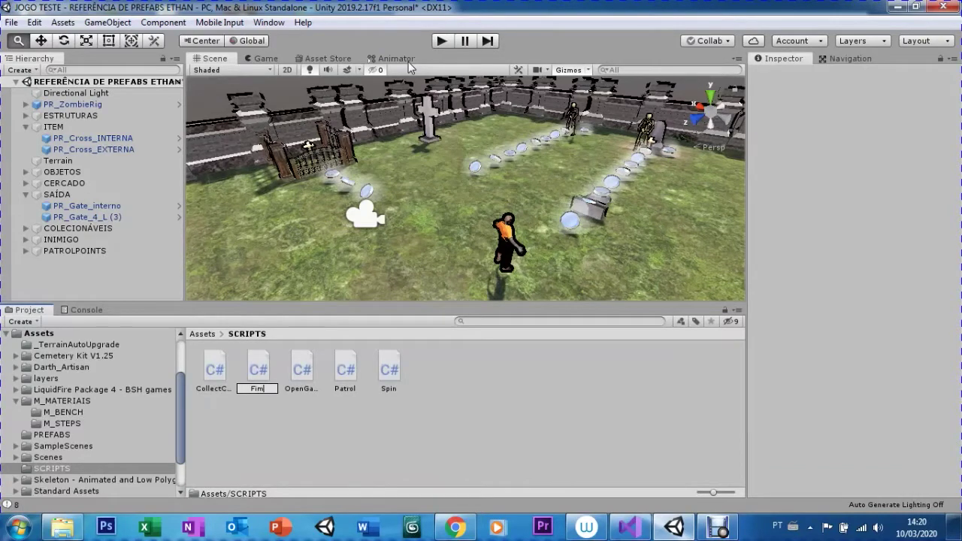
pyautogui.write('DeJogo')
pyautogui.press('Return')
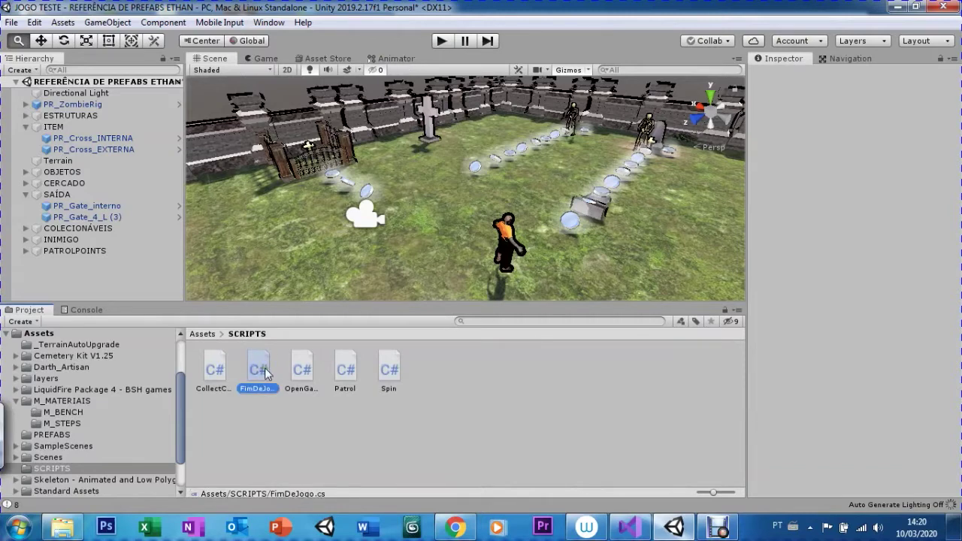
pyautogui.doubleClick(258, 370)
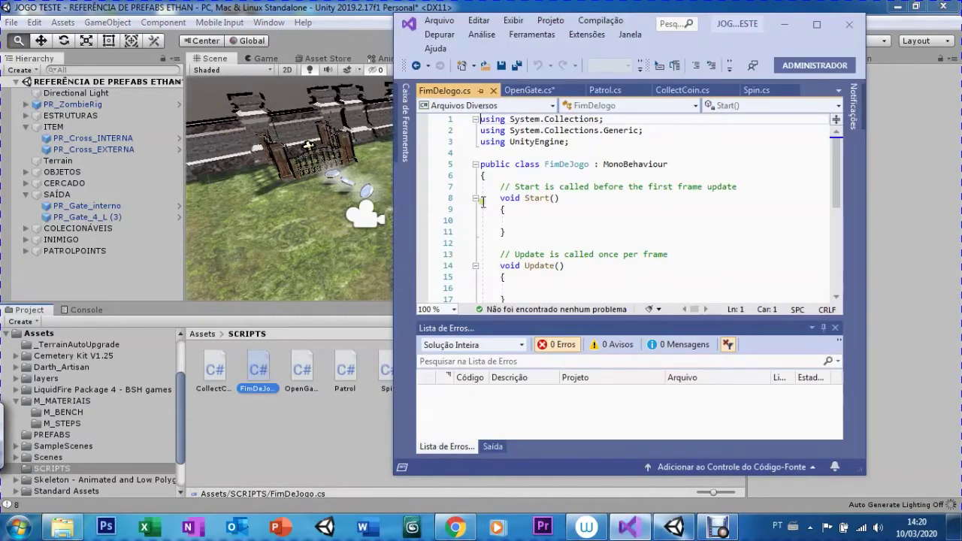
# - Select and delete the default Start() and Update() methods in FimDeJogo.cs
pyautogui.moveTo(496, 187); pyautogui.dragTo(531, 300)
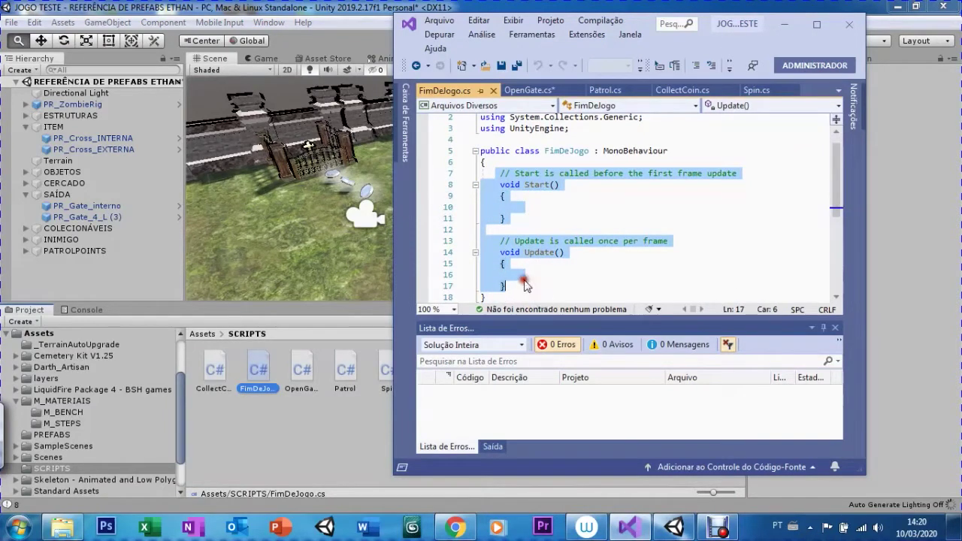
pyautogui.press('Delete')
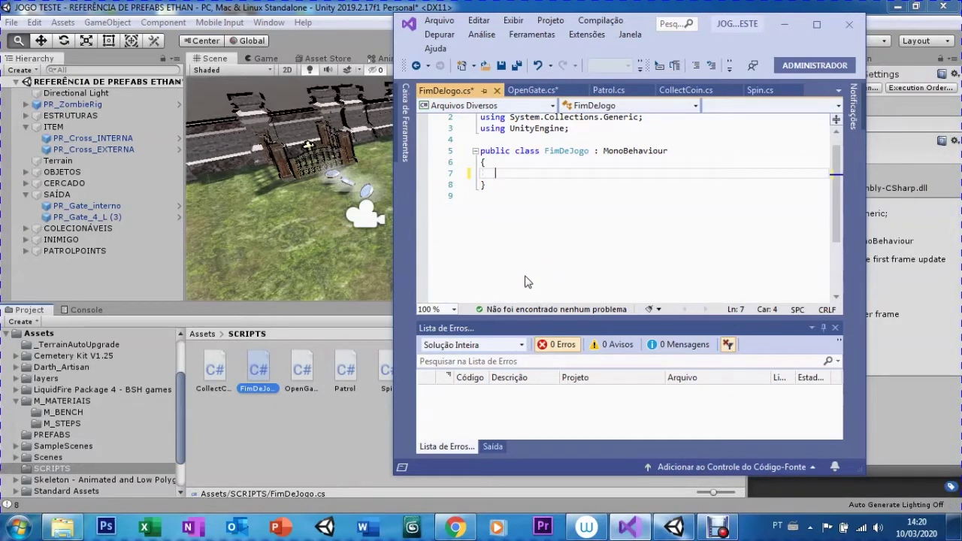
# - Write private void OnCollision(Collision jogador) and begin an if checking jogador.gameObject.CompareTag("Player")
pyautogui.write('private ')
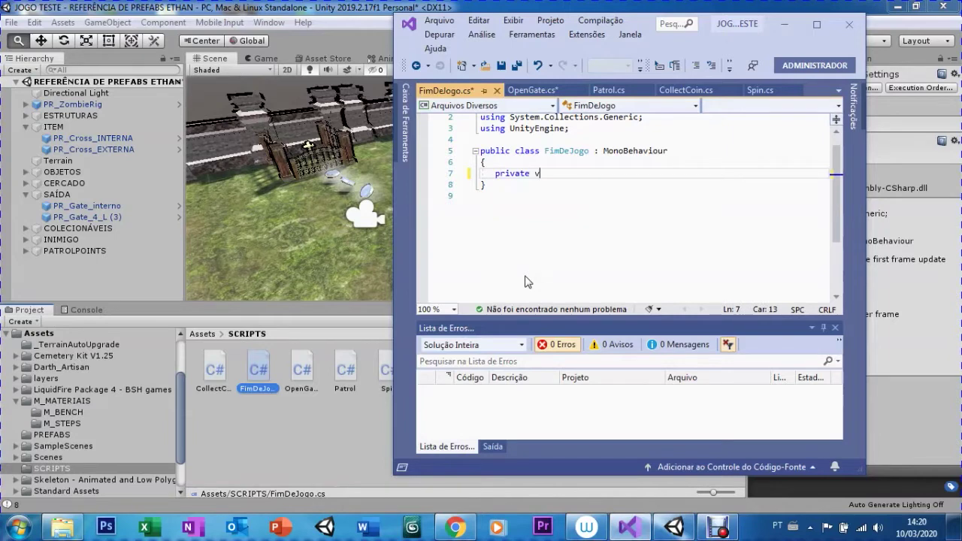
pyautogui.write('void')
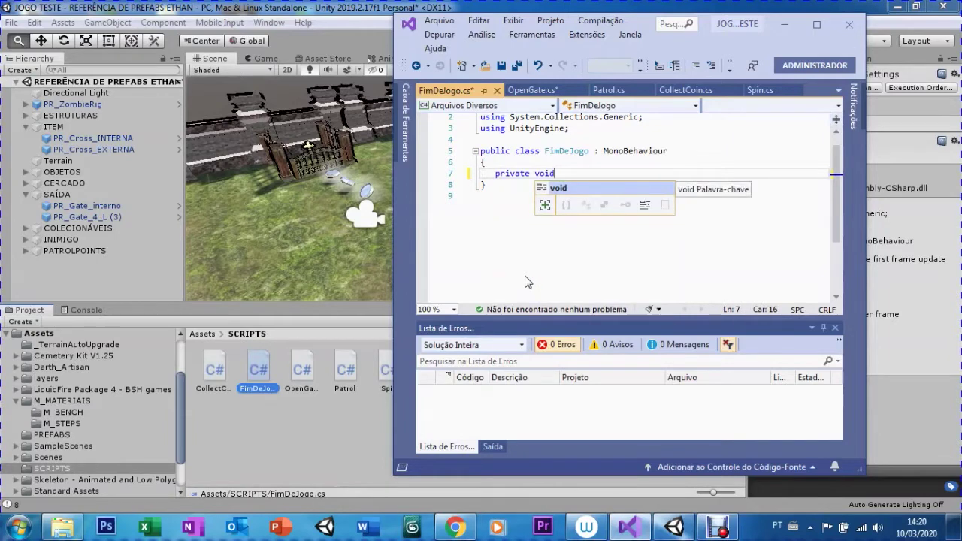
pyautogui.write(' Col')
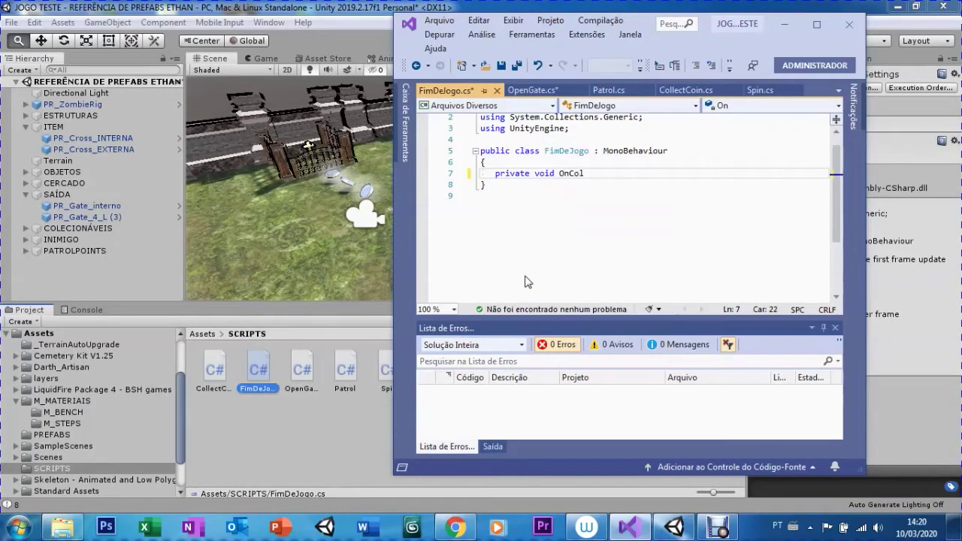
pyautogui.write('( ')
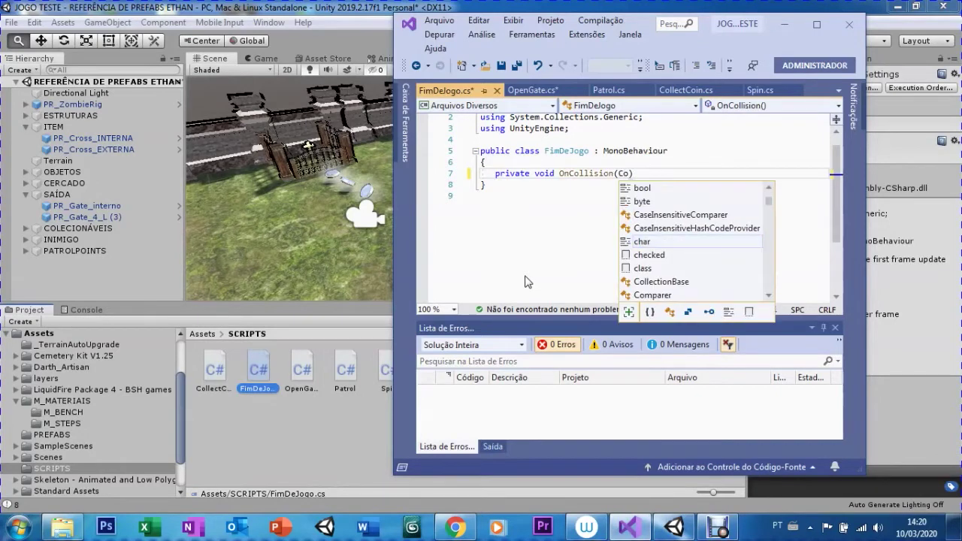
pyautogui.write('ollision ')
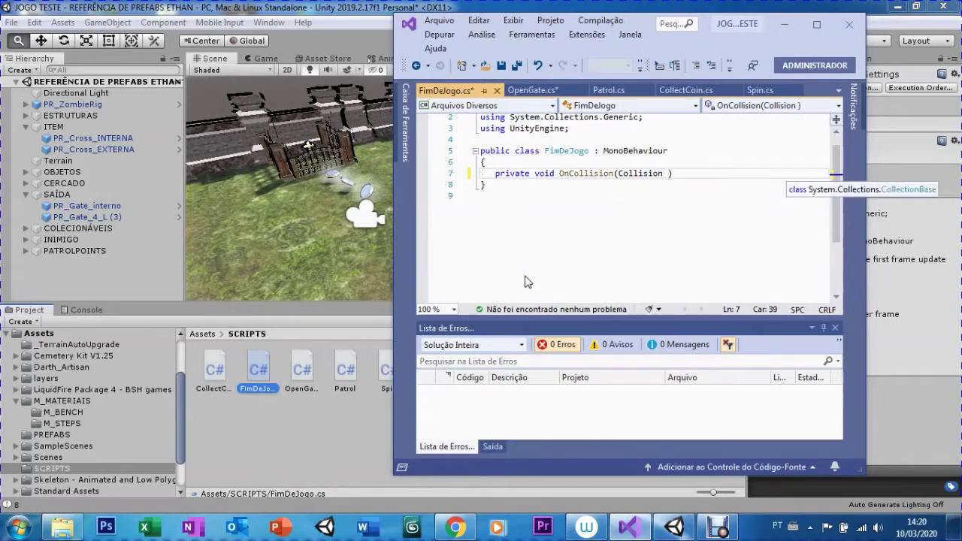
pyautogui.write('jogador')
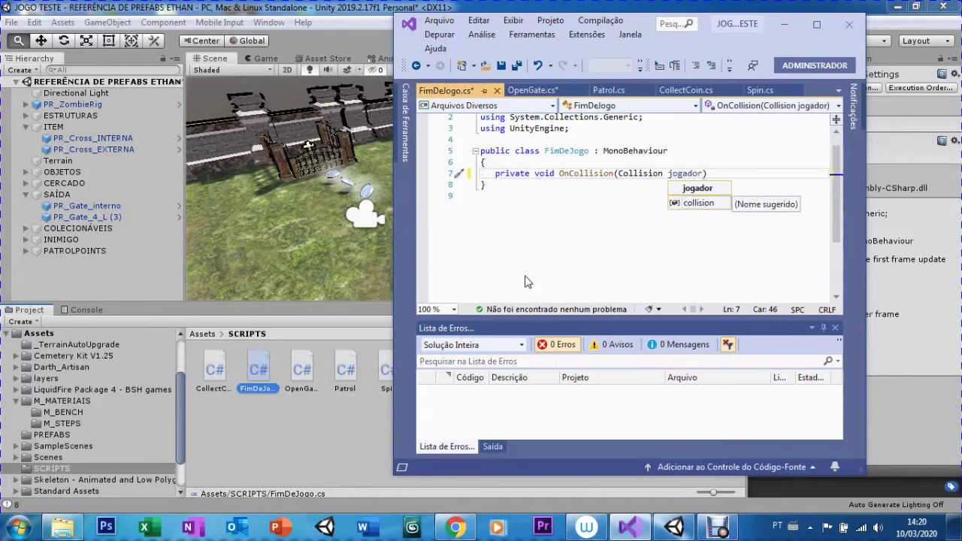
pyautogui.write(') {')
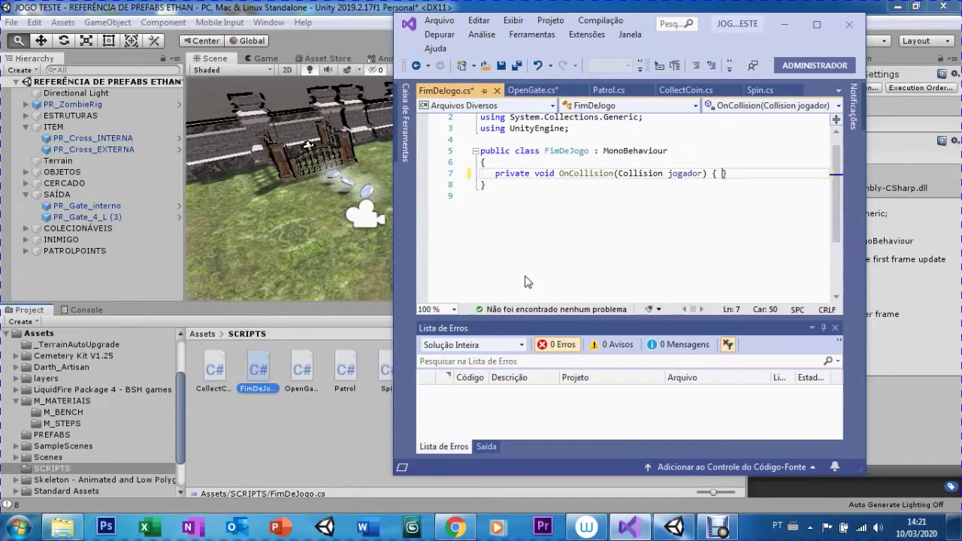
pyautogui.press('Return')
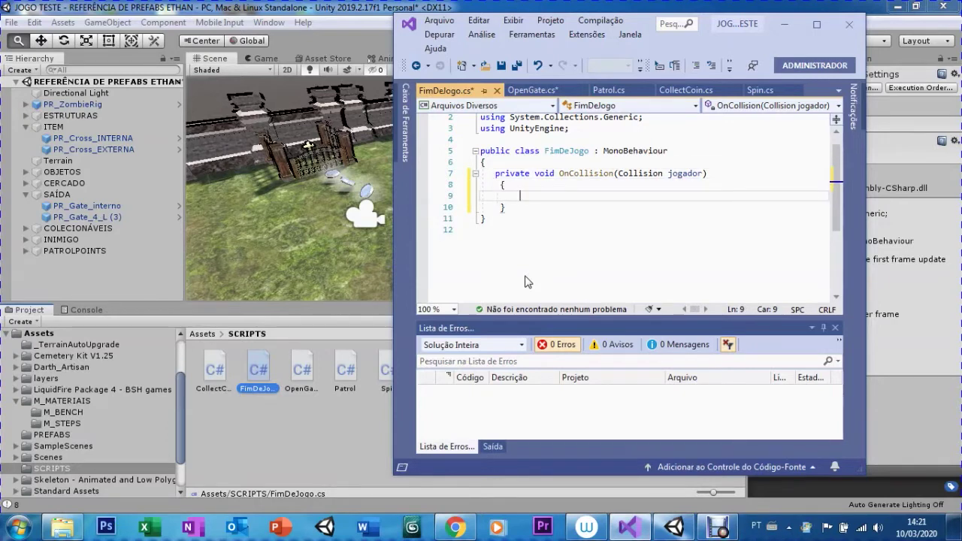
pyautogui.write('if(')
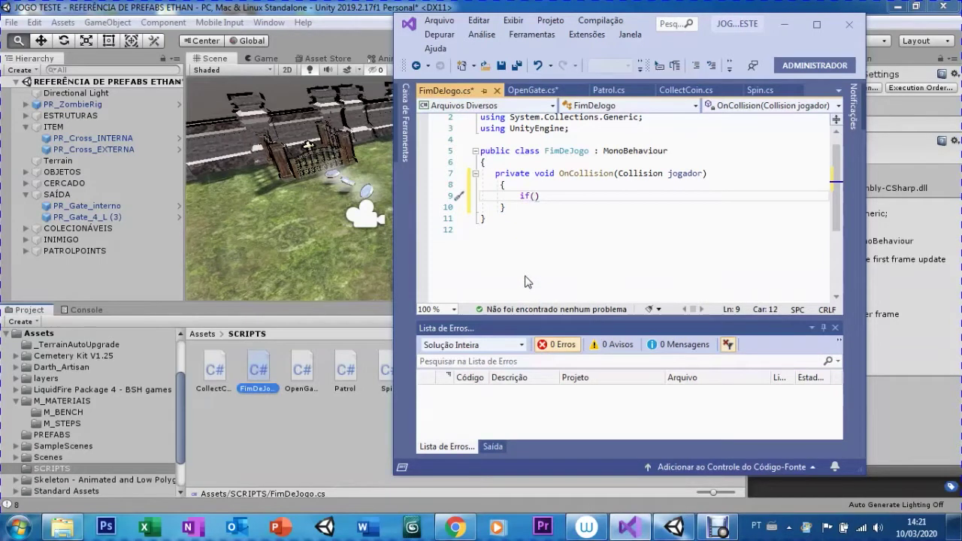
pyautogui.write('jogador')
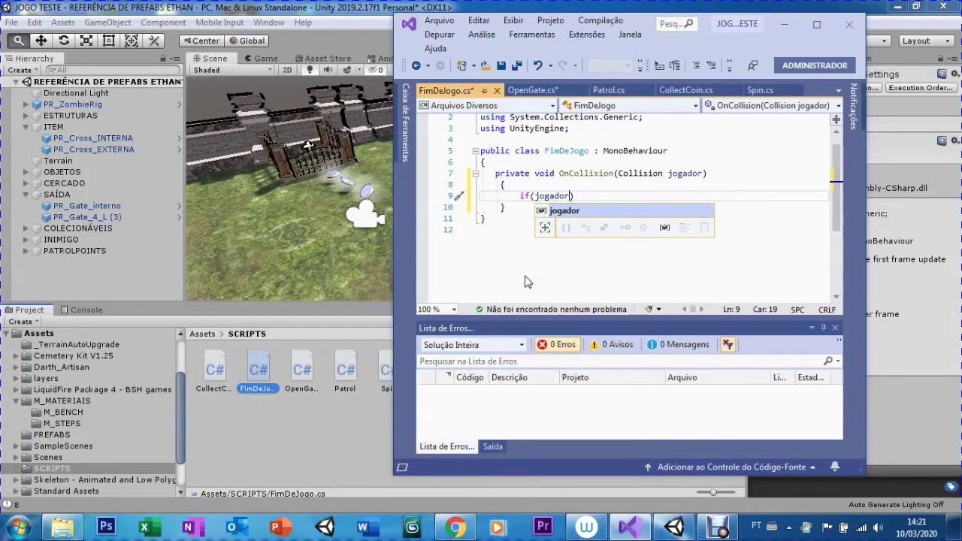
pyautogui.write('.gameObjec')
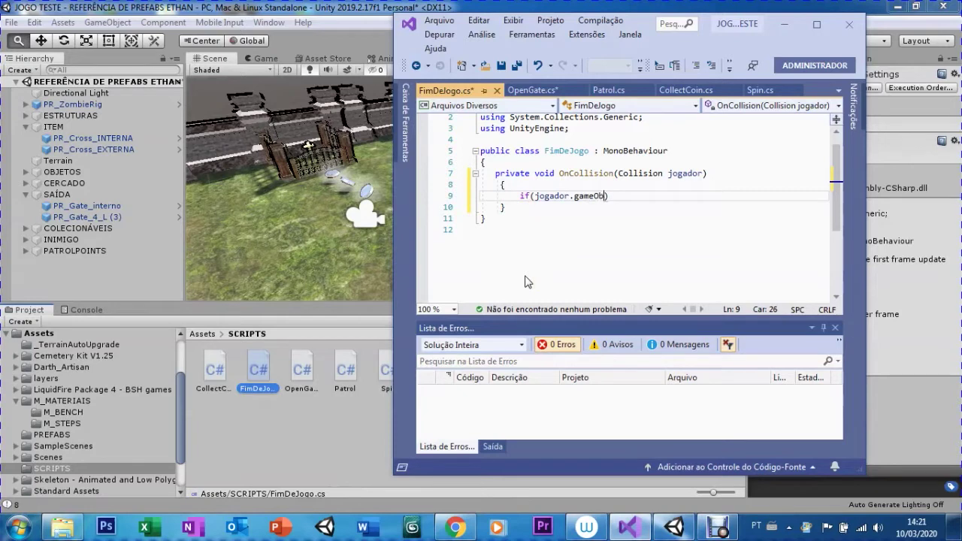
pyautogui.write('t.CompareTag')
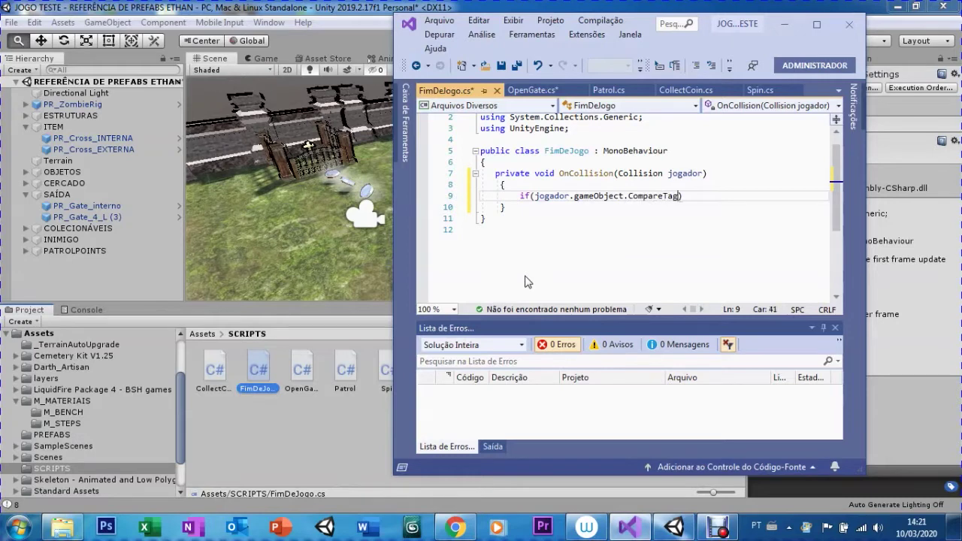
pyautogui.write('("P')
pyautogui.write('layer')
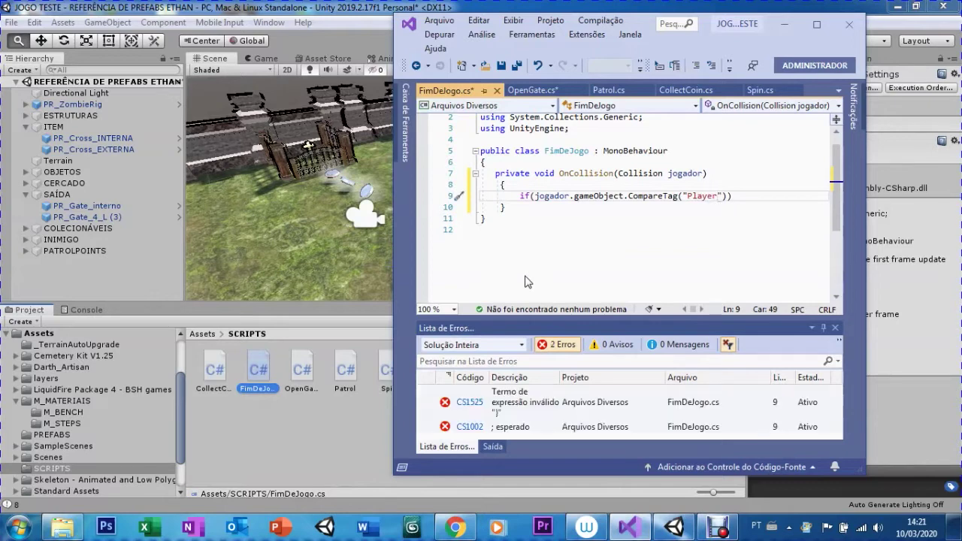
# - Open the Player if block with Time.timeScale = 0; inside it and save FimDeJogo.cs
pyautogui.press('End')
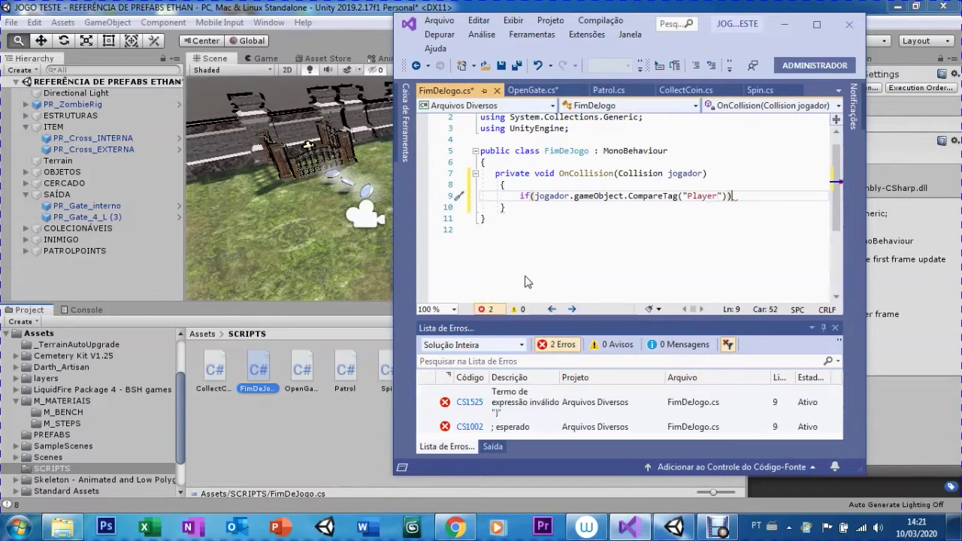
pyautogui.write('{')
pyautogui.press('Return')
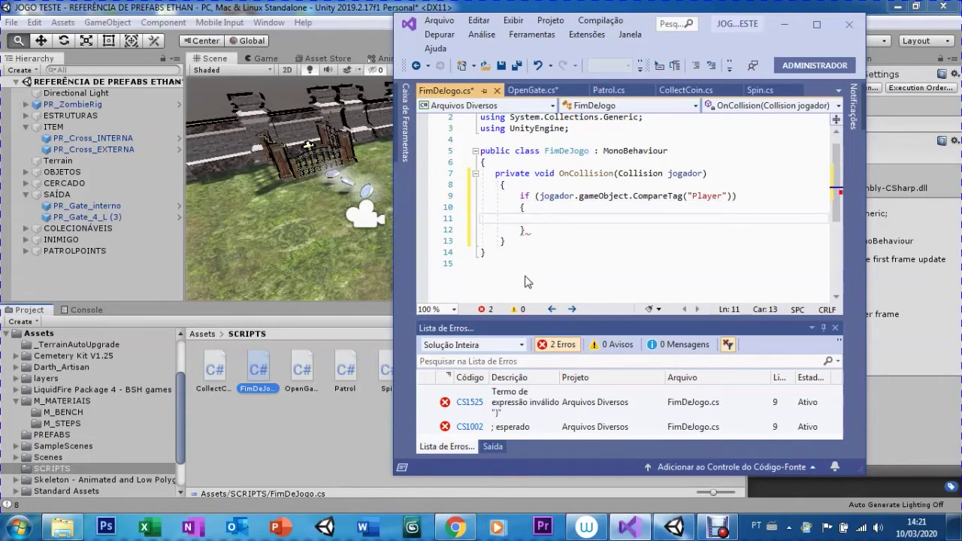
pyautogui.write('Time.')
pyautogui.write('timeScale ')
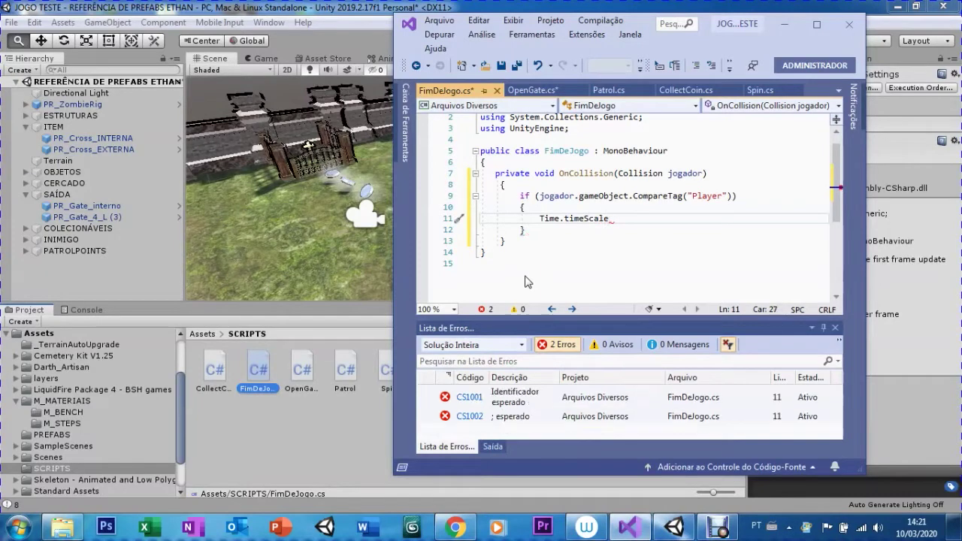
pyautogui.write('= 0;')
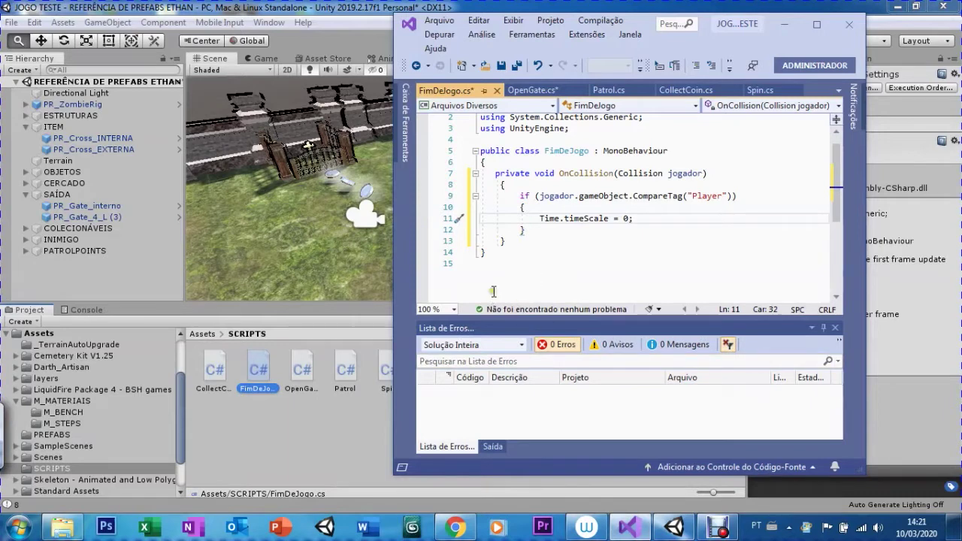
pyautogui.click(500, 66)
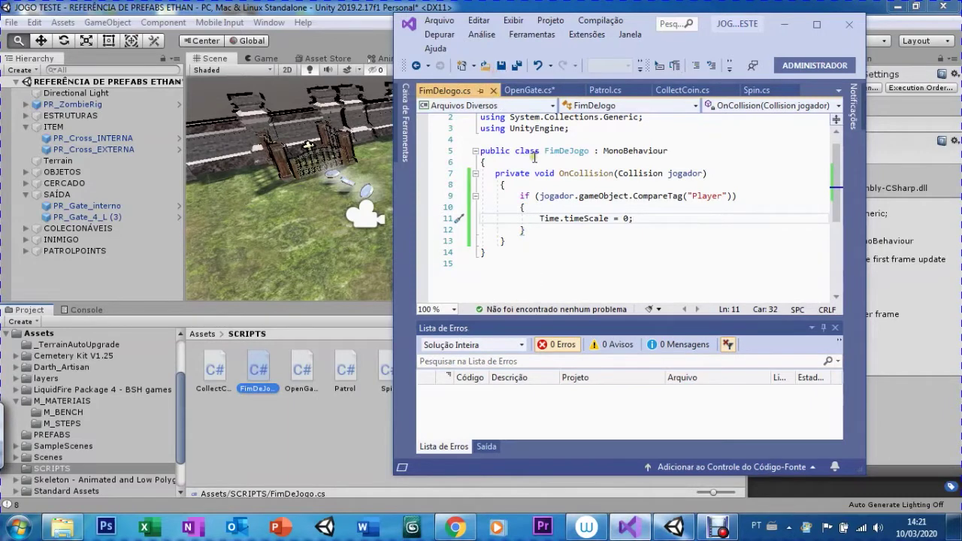
# - Back in Unity, collapse SAÍDA and inspect the PR_ZombieRig player object
pyautogui.click(340, 19)
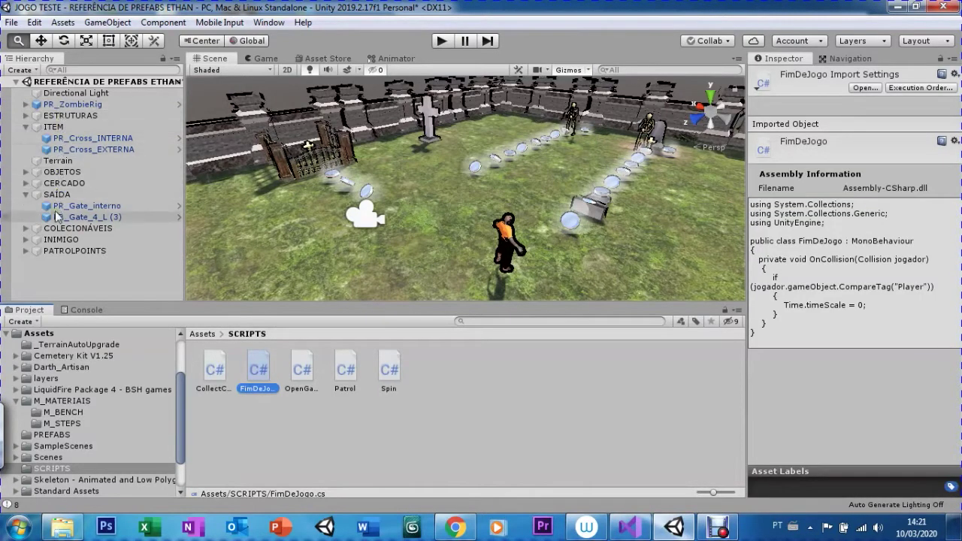
pyautogui.click(26, 194)
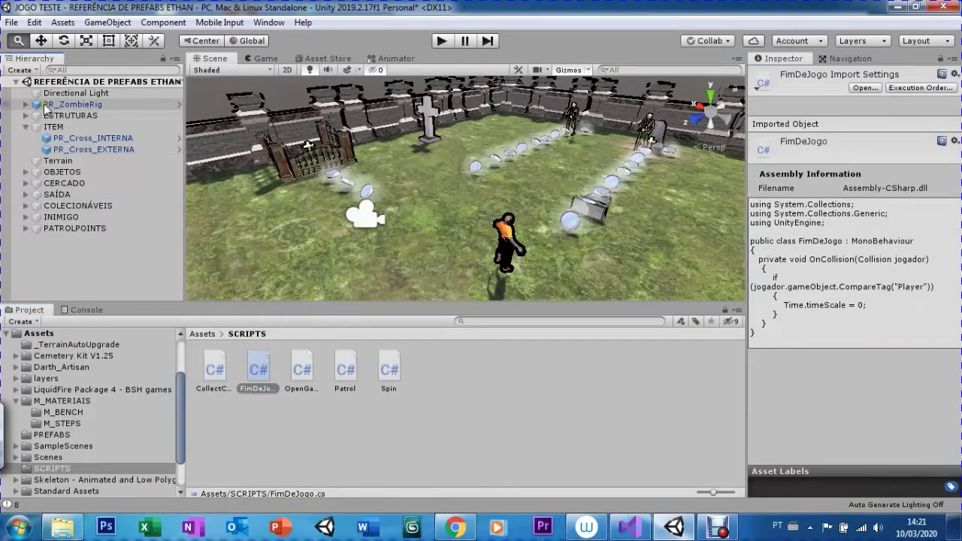
pyautogui.click(44, 105)
pyautogui.click(27, 128)
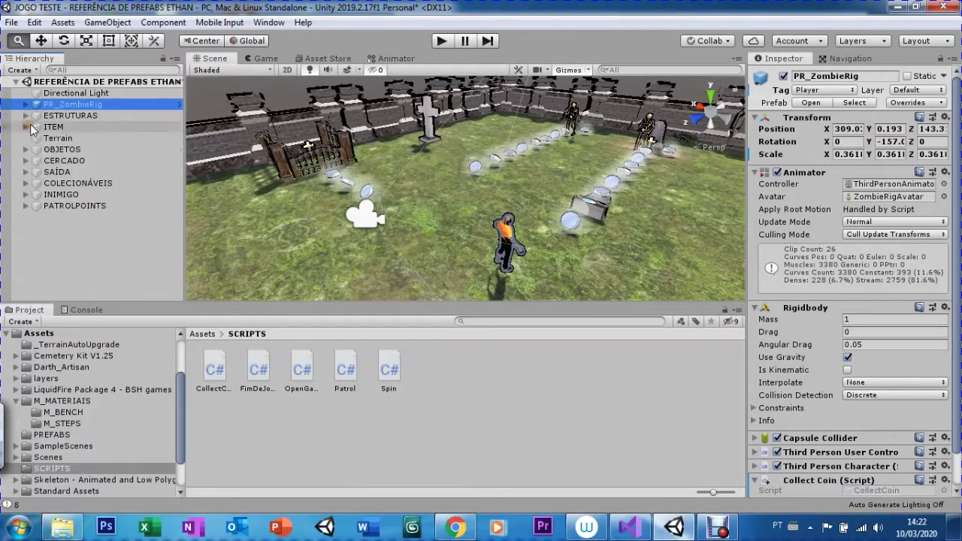
# - Expand INIMIGO, select the first PR_skeleton_animated and pick the FimDeJogo script asset
pyautogui.click(25, 194)
pyautogui.click(83, 205)
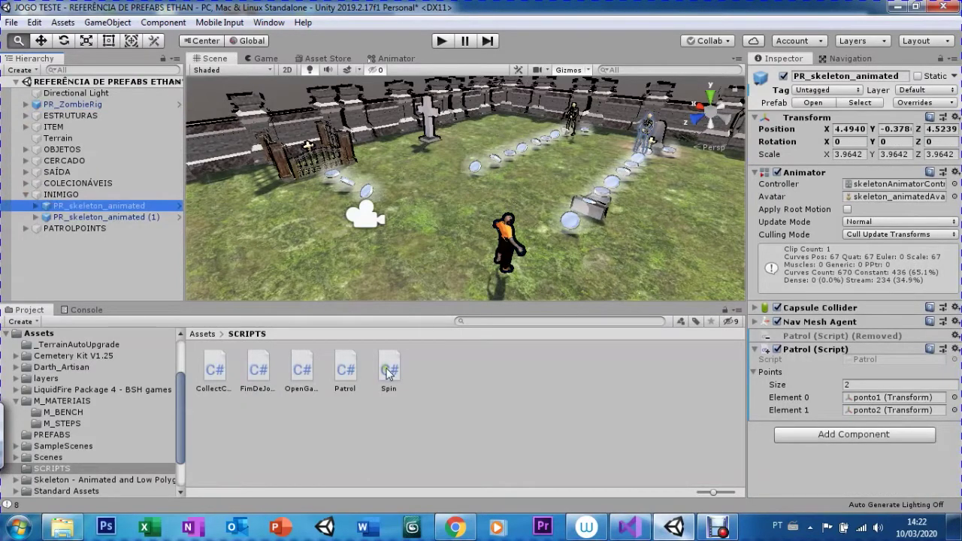
pyautogui.click(264, 390)
# - Drag FimDeJogo onto the first PR_skeleton_animated, compare the second skeleton, and show its prefab overrides
pyautogui.moveTo(264, 391); pyautogui.dragTo(794, 433)
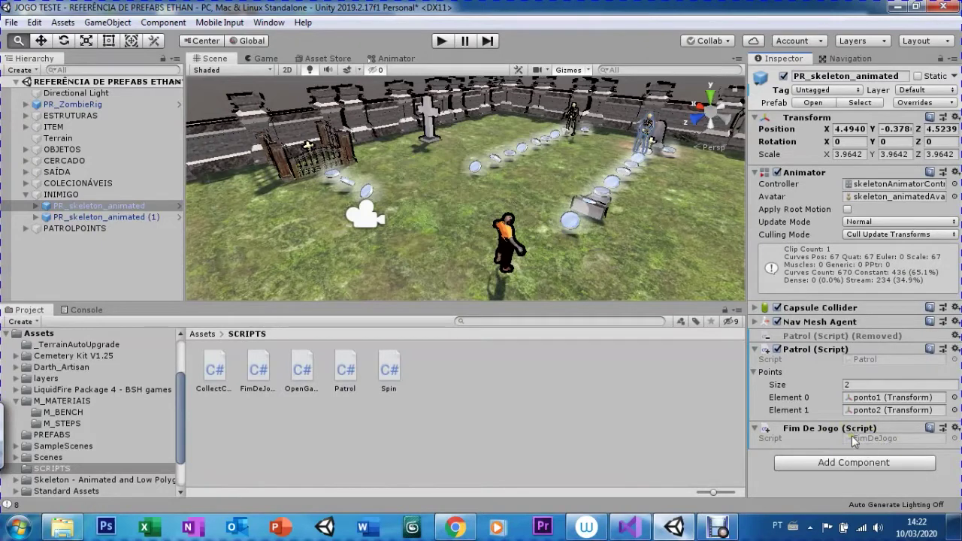
pyautogui.click(756, 349)
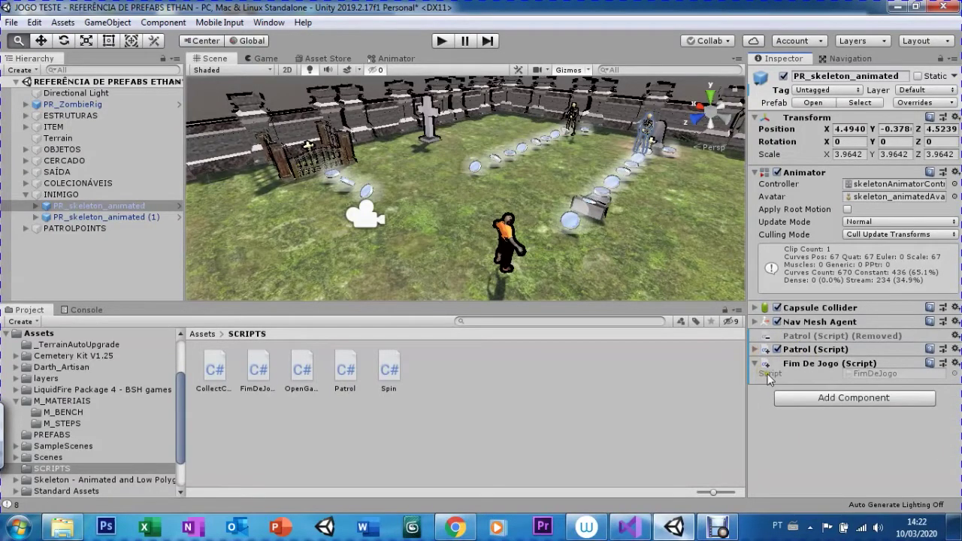
pyautogui.click(63, 217)
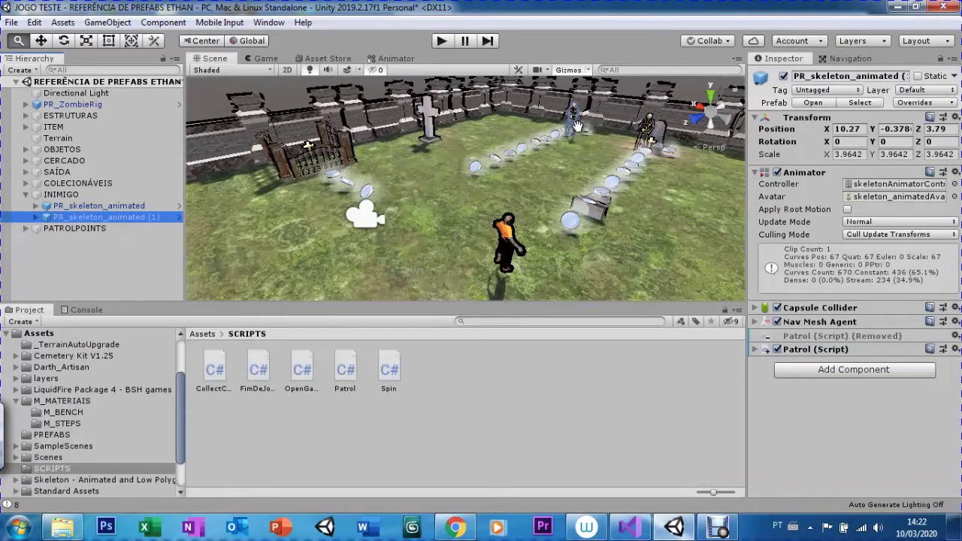
pyautogui.click(121, 207)
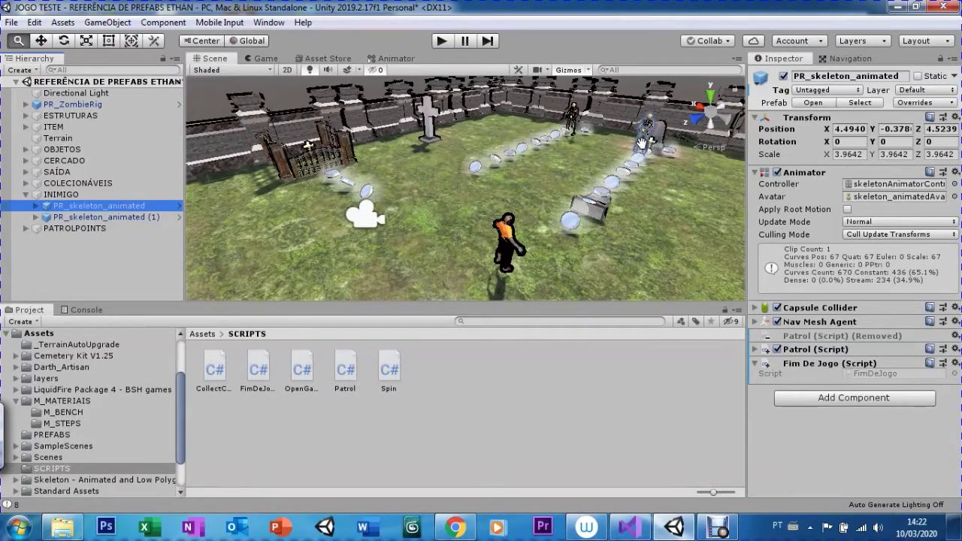
pyautogui.click(919, 103)
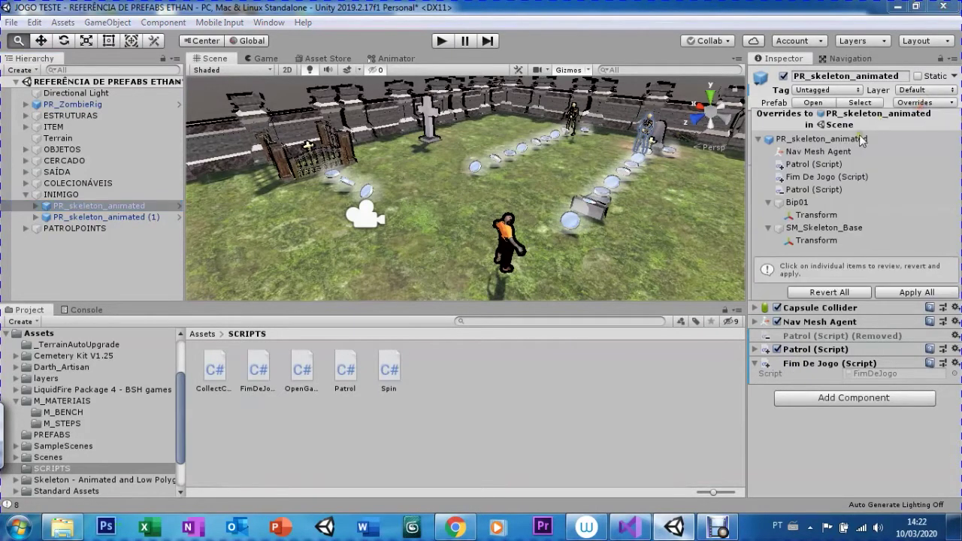
# - Apply all overrides to the skeleton prefab, check the second skeleton, then inspect the player
pyautogui.click(906, 294)
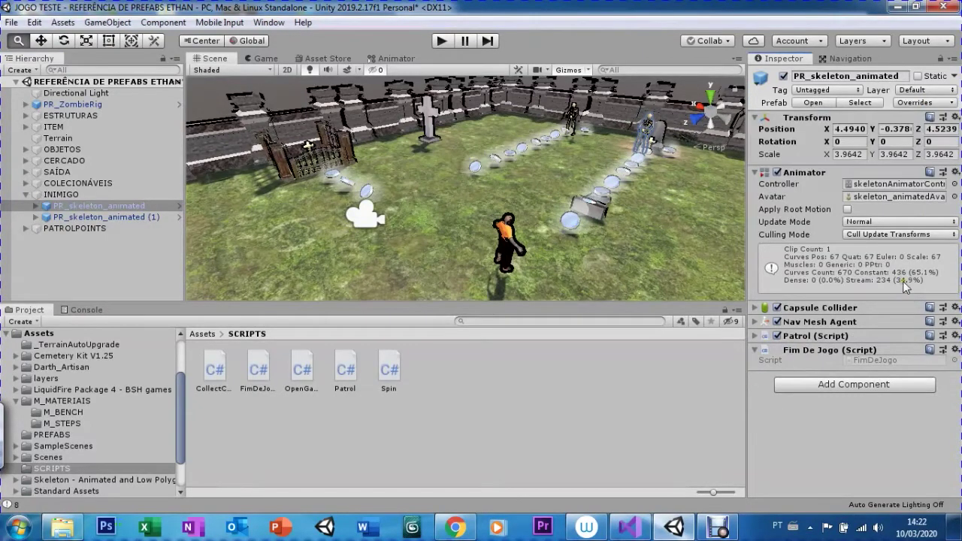
pyautogui.click(110, 217)
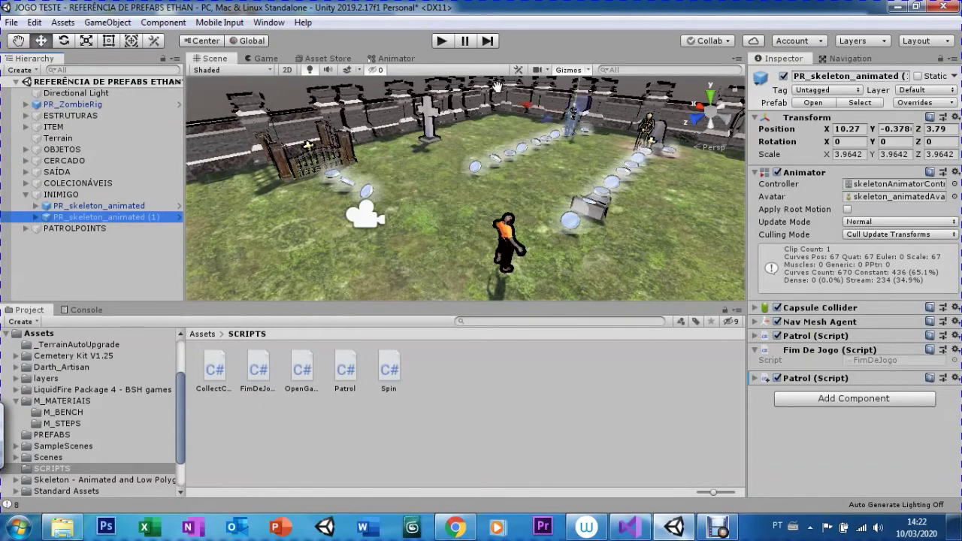
pyautogui.click(502, 252)
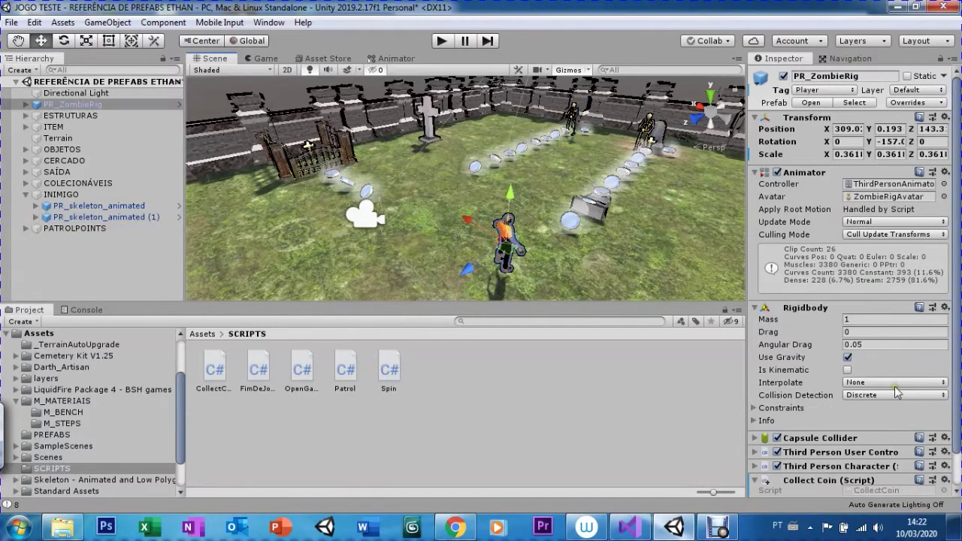
# - Select both skeleton enemies in the Scene view to check their Fim De Jogo component, then enter Play mode
pyautogui.moveTo(960, 404); pyautogui.dragTo(960, 451)
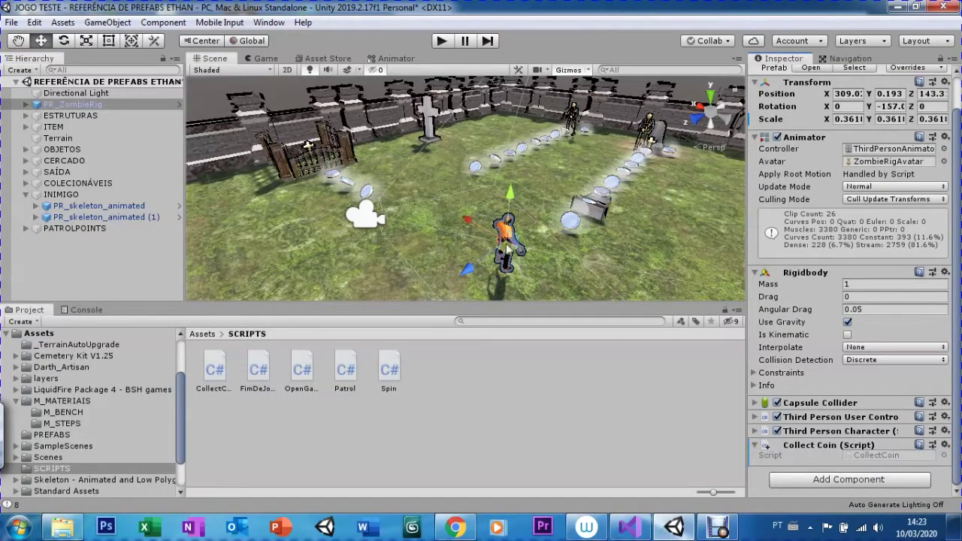
pyautogui.click(573, 117)
pyautogui.click(646, 136)
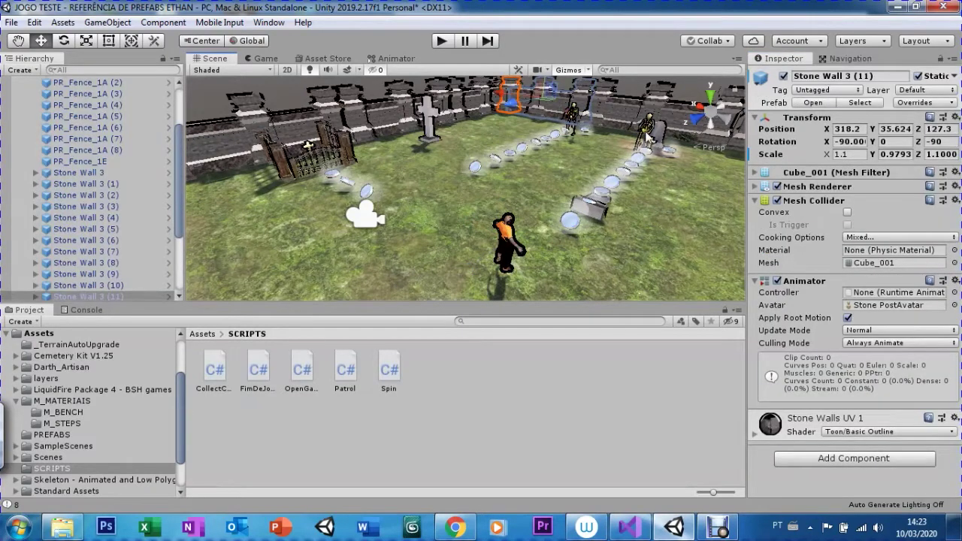
pyautogui.click(645, 134)
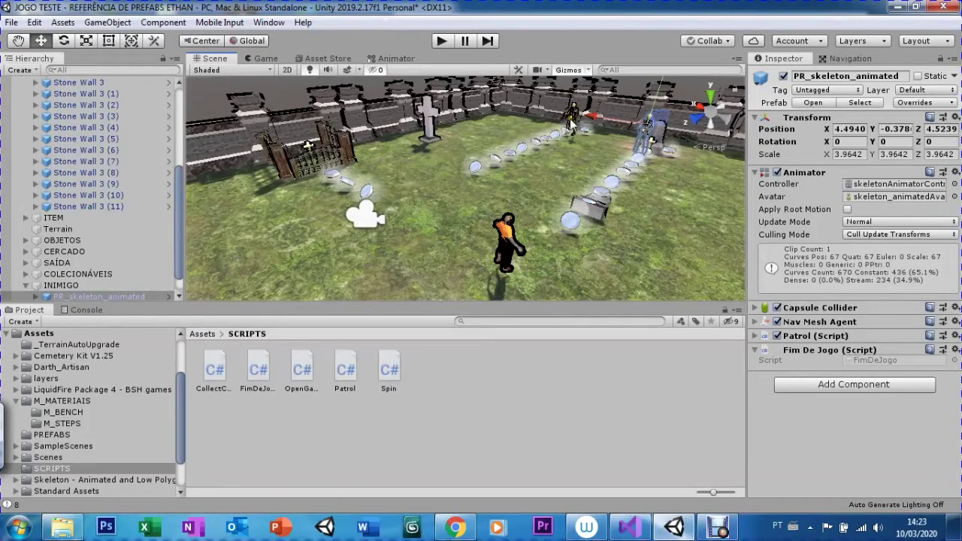
pyautogui.click(571, 120)
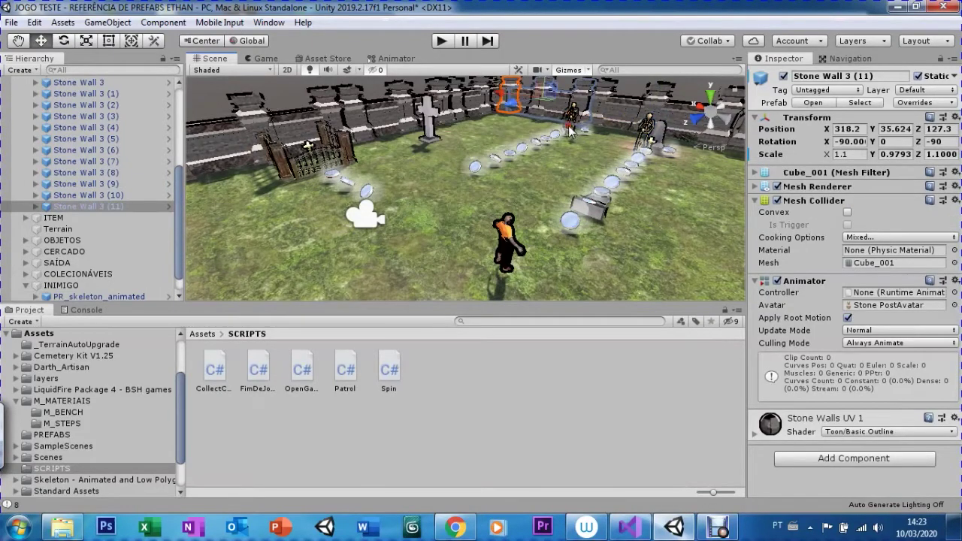
pyautogui.click(570, 130)
pyautogui.click(573, 118)
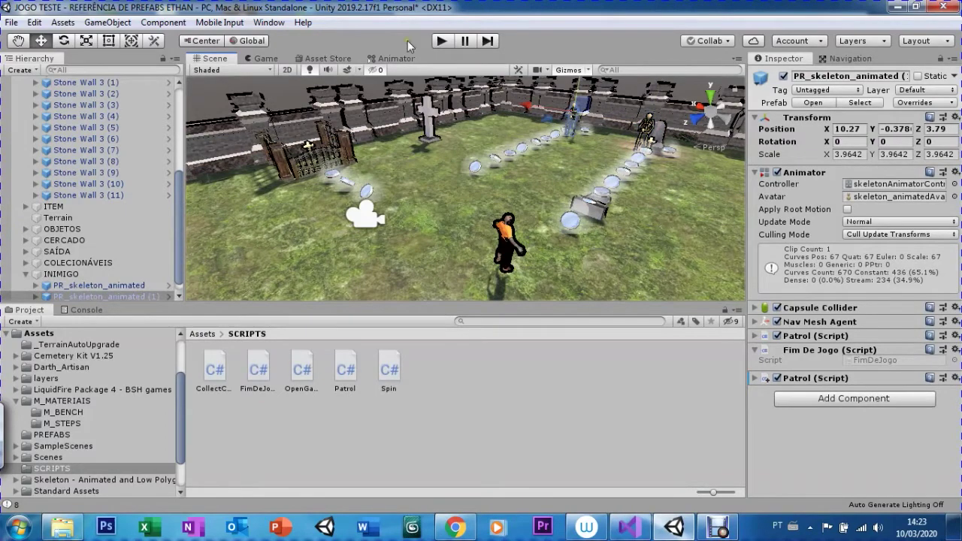
pyautogui.click(442, 43)
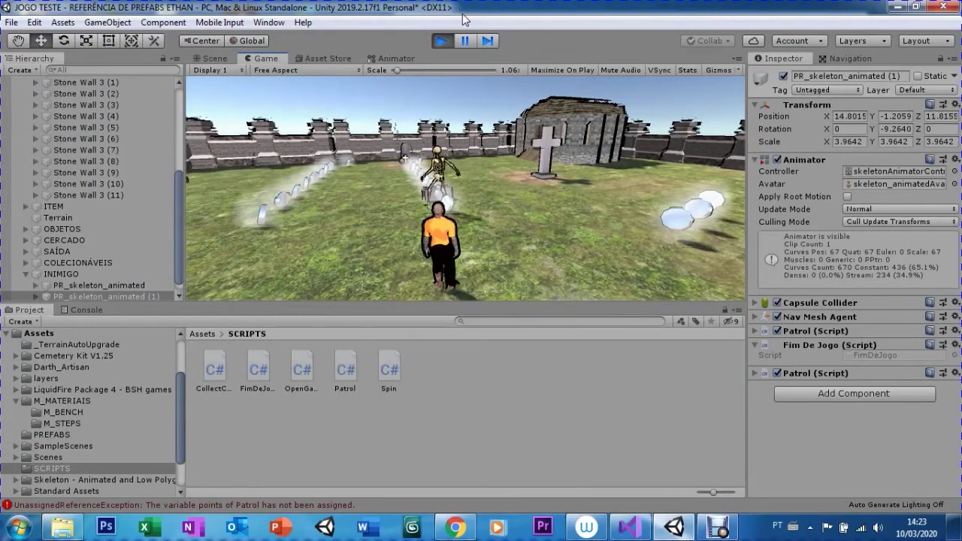
# - Move the player with W, S and A toward the skeletons, then stop Play mode
pyautogui.press('w')
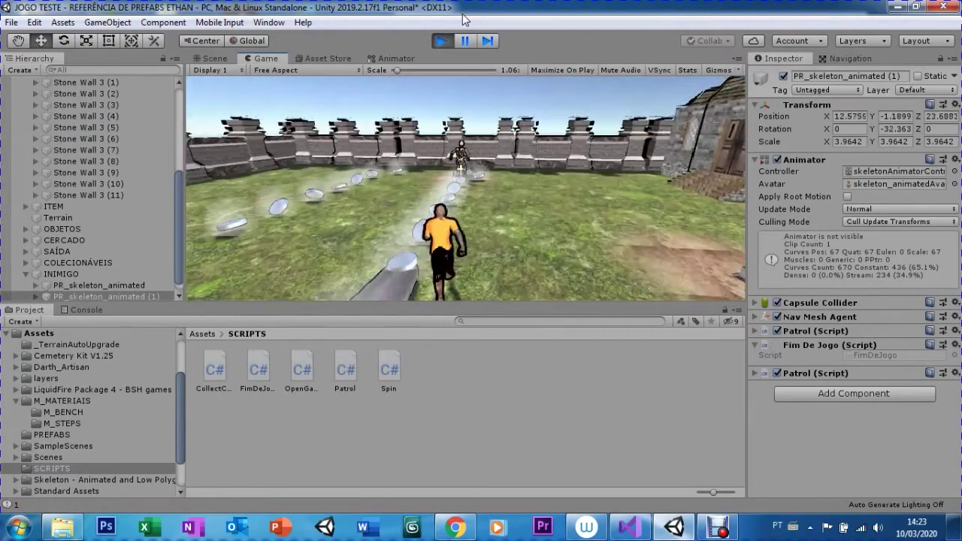
pyautogui.press('s')
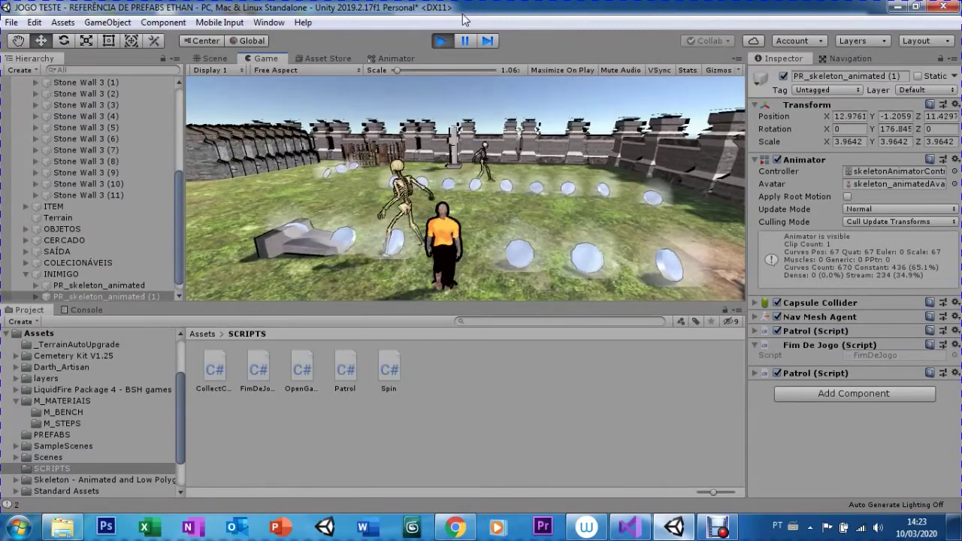
pyautogui.press('a')
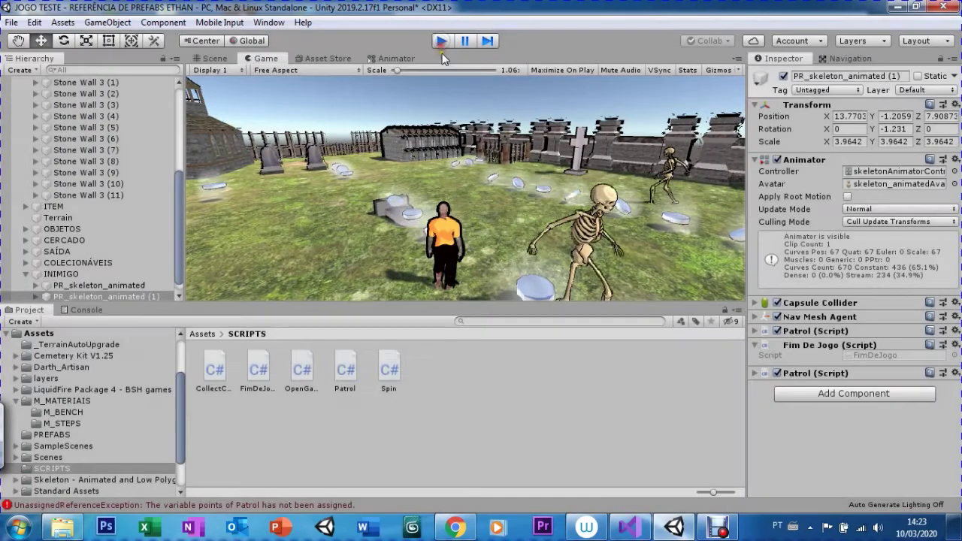
pyautogui.click(441, 42)
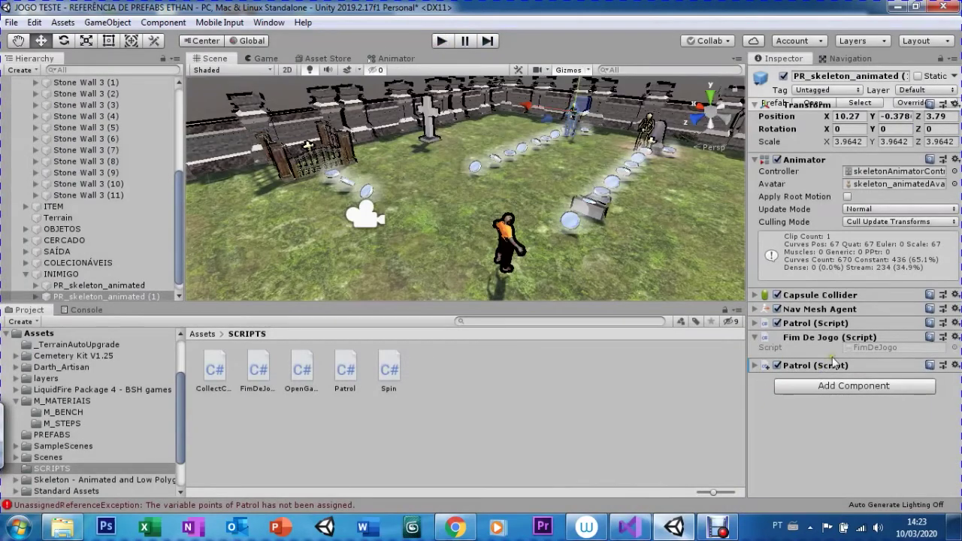
# - Rename the method to OnCollisionEnter, save FimDeJogo.cs and let Unity reimport it
pyautogui.click(630, 528)
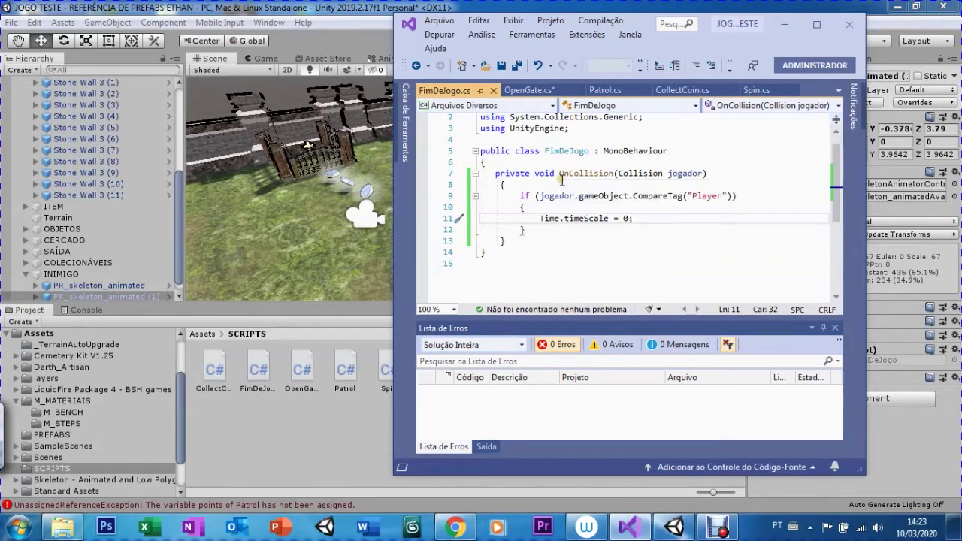
pyautogui.click(613, 174)
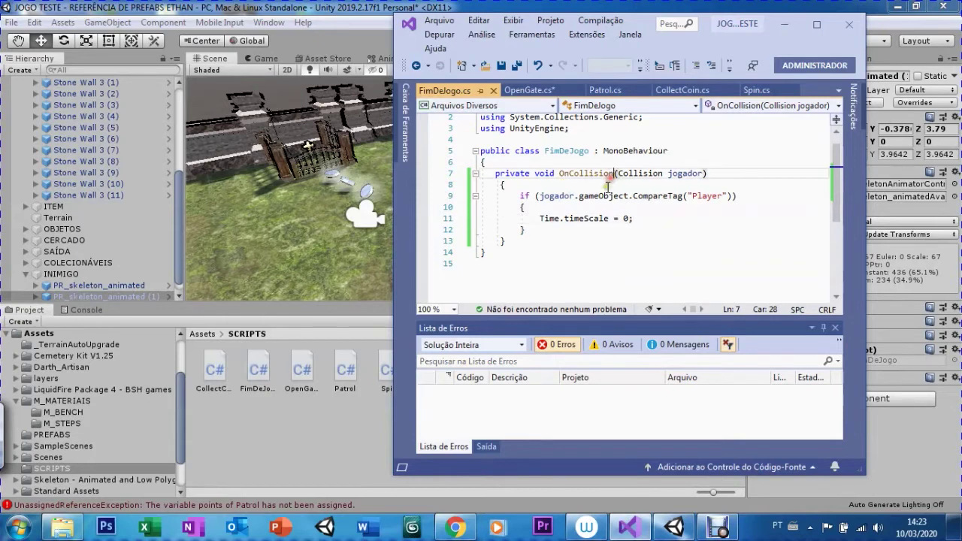
pyautogui.write('Enter')
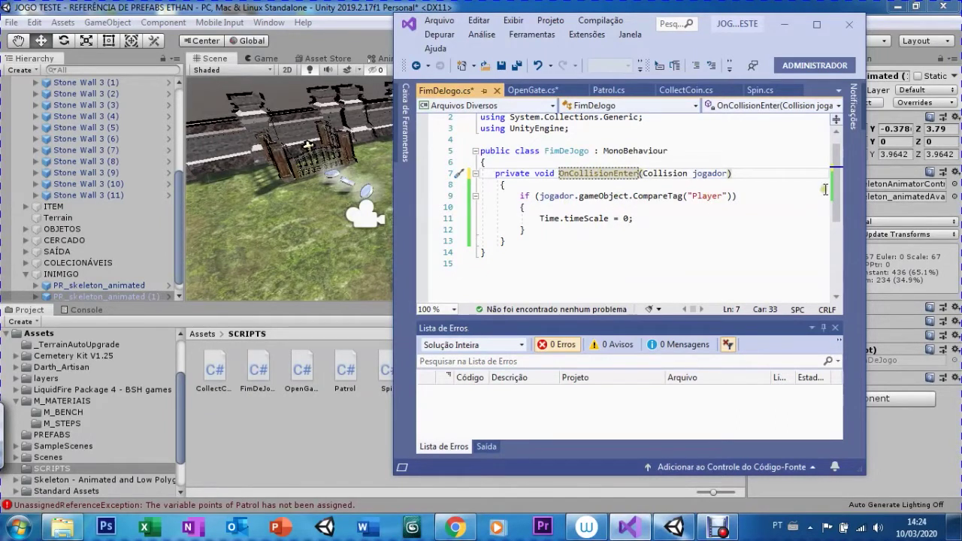
pyautogui.scroll(1, 825, 189)
pyautogui.scroll(-1, 825, 189)
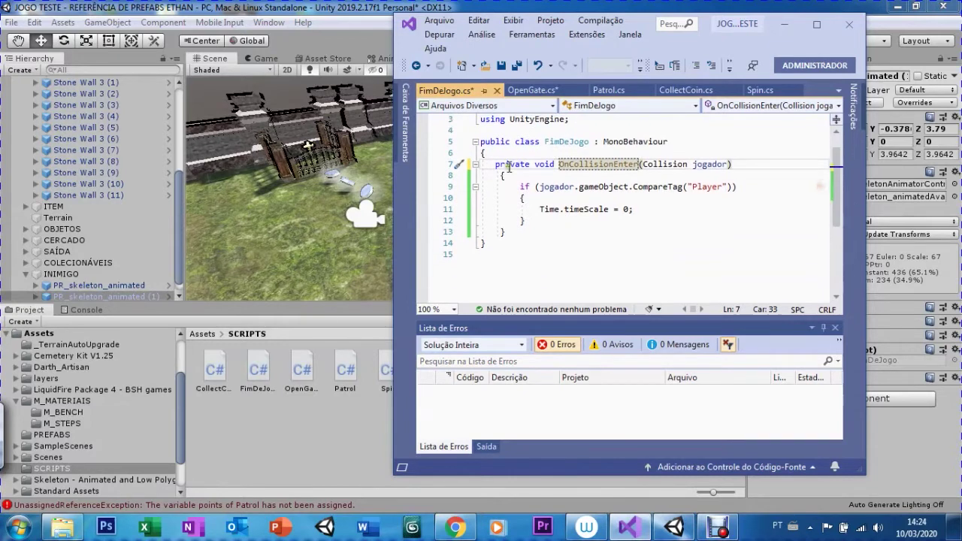
pyautogui.click(526, 246)
pyautogui.click(501, 67)
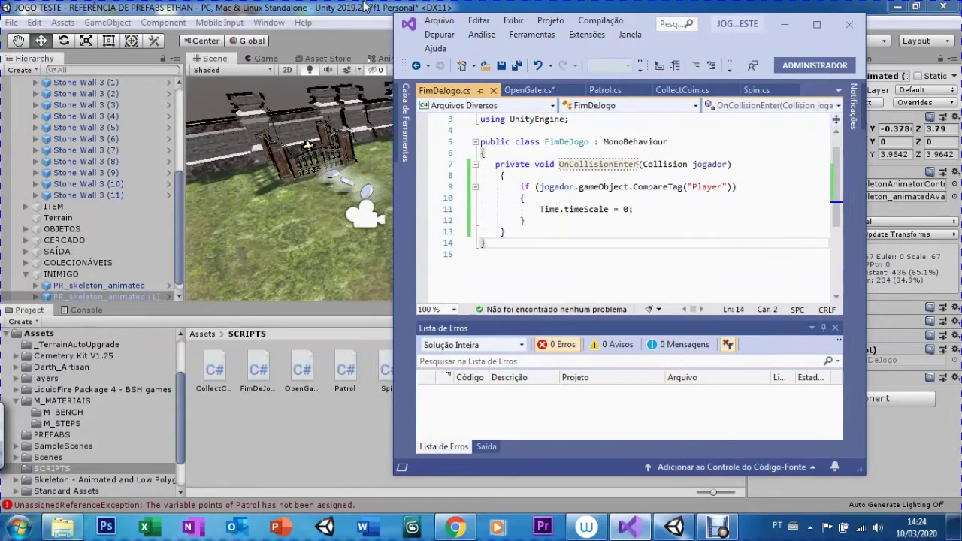
pyautogui.click(365, 6)
pyautogui.click(441, 40)
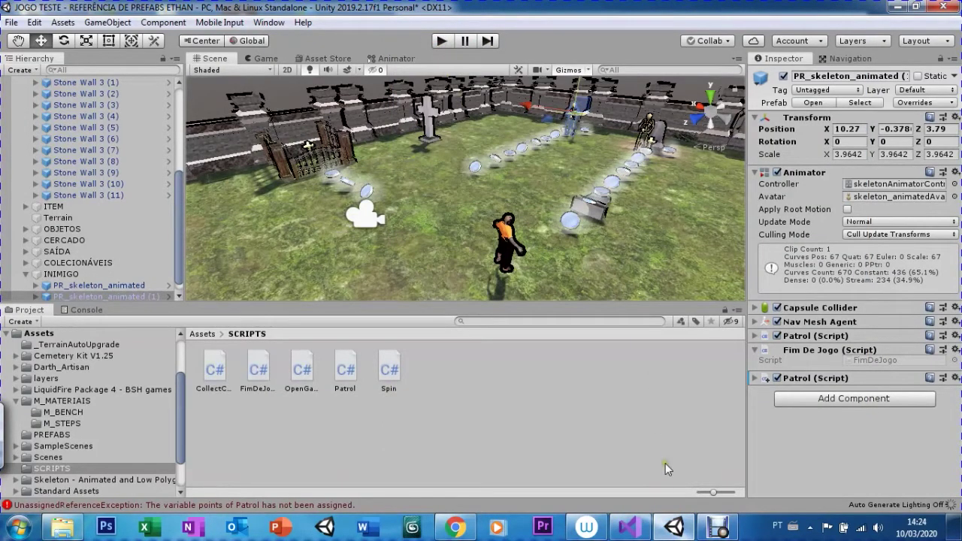
# - Review the jogador.gameObject Player check and the Time.timeScale = 0 line, then return to Unity
pyautogui.click(628, 527)
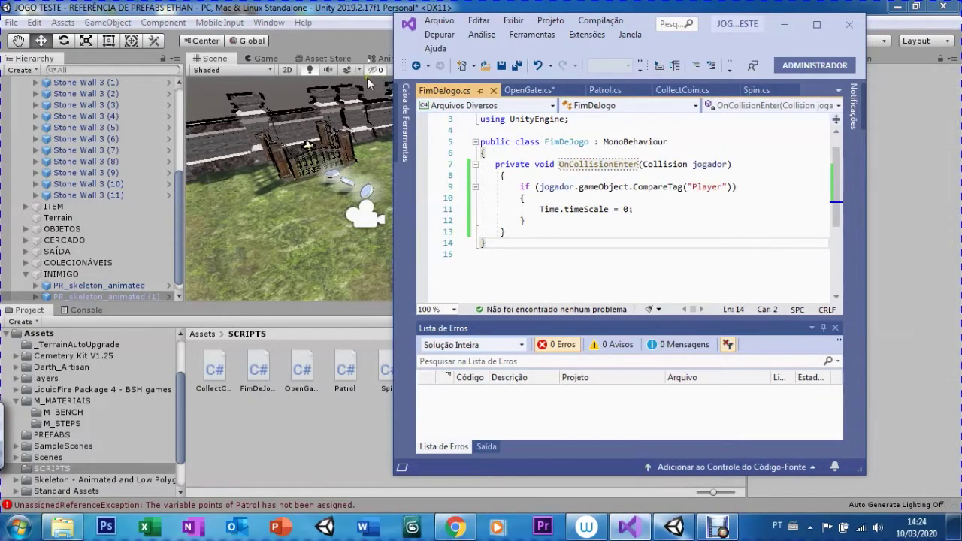
pyautogui.click(700, 172)
pyautogui.click(564, 186)
pyautogui.click(579, 186)
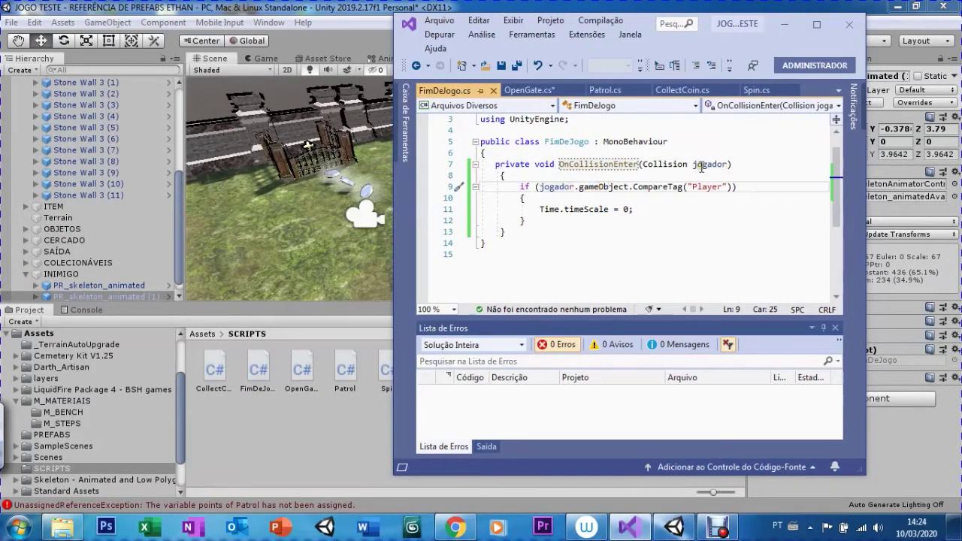
pyautogui.doubleClick(598, 186)
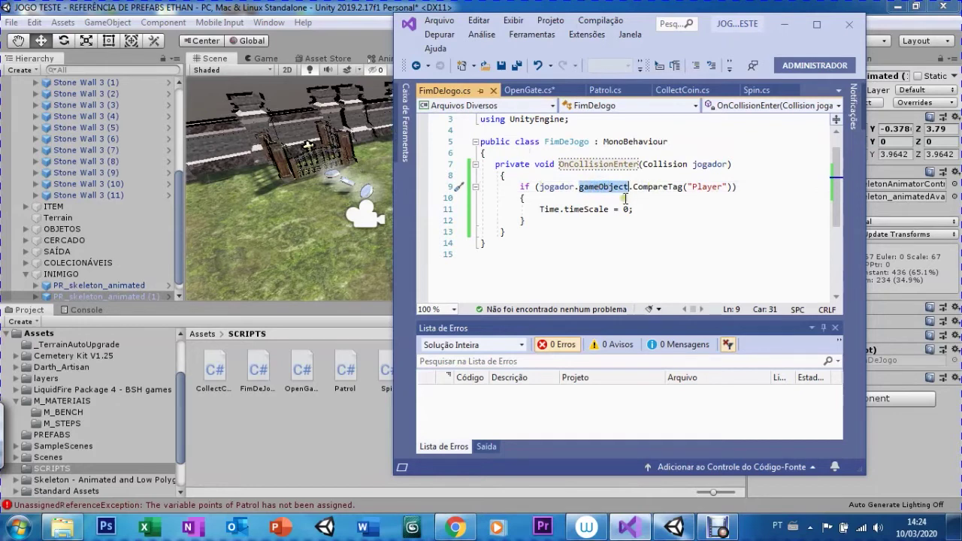
pyautogui.click(598, 209)
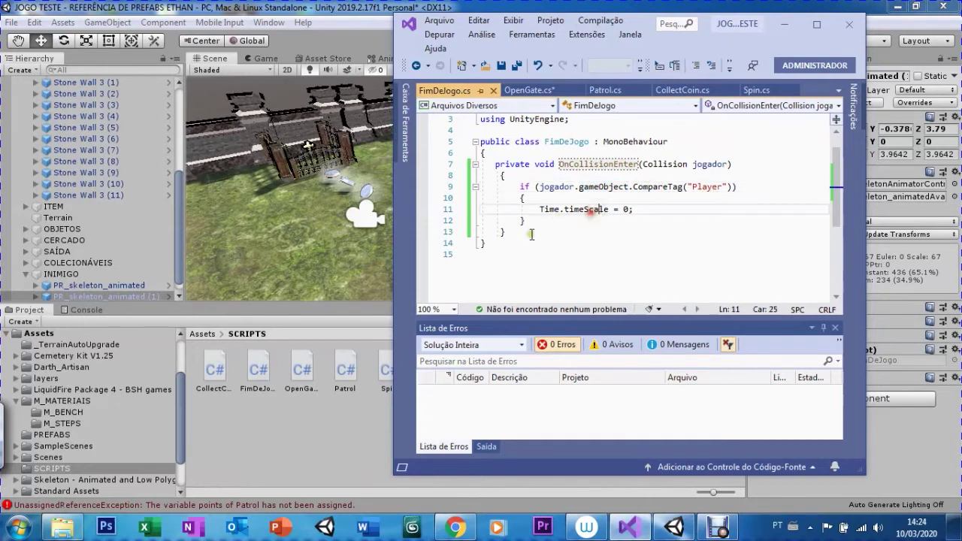
pyautogui.click(362, 4)
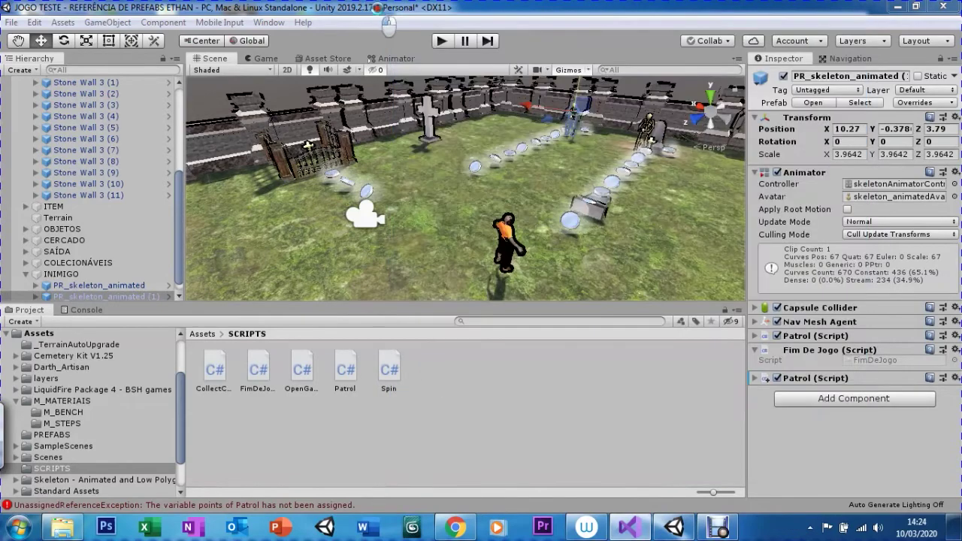
# - Play-test the freeze on skeleton contact, clear the Console, stop, and return to FimDeJogo.cs
pyautogui.click(440, 41)
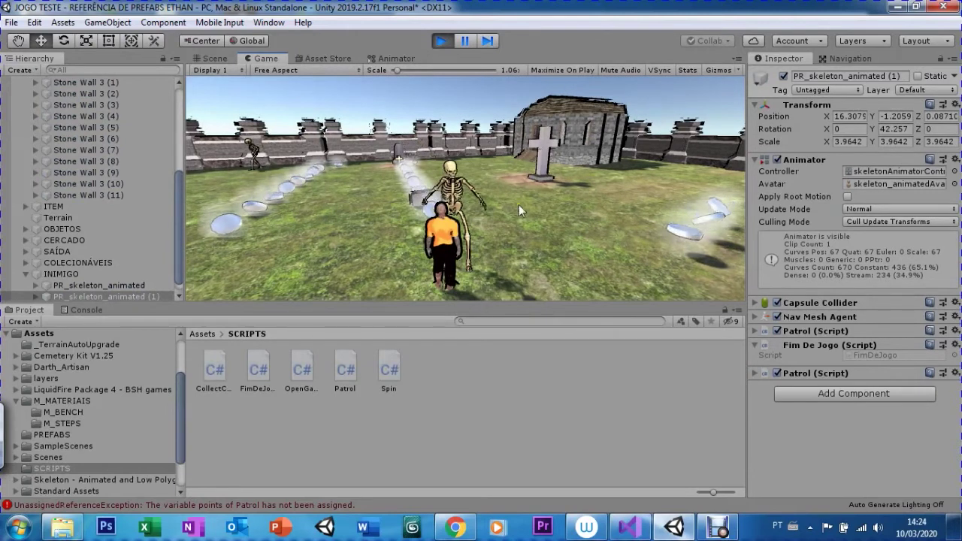
pyautogui.click(88, 311)
pyautogui.click(18, 322)
pyautogui.click(28, 310)
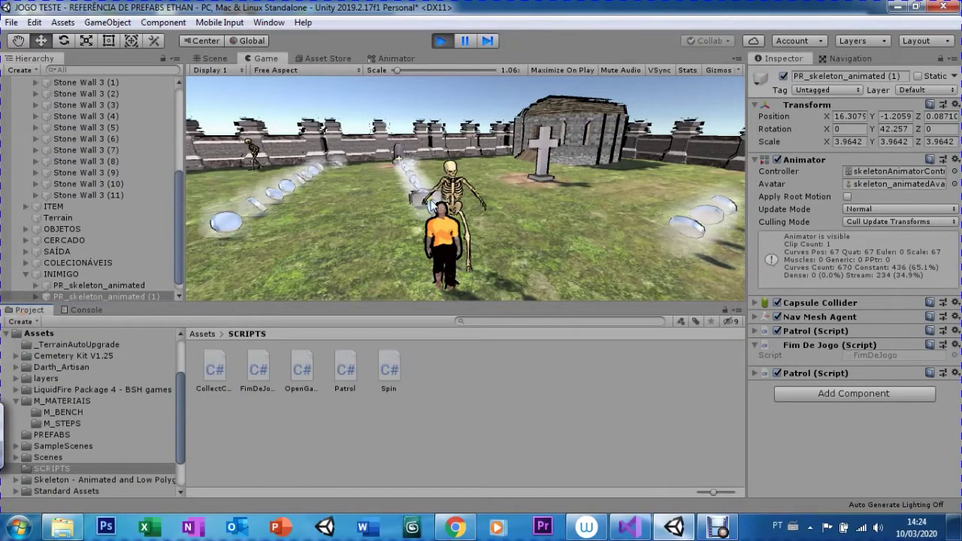
pyautogui.click(441, 40)
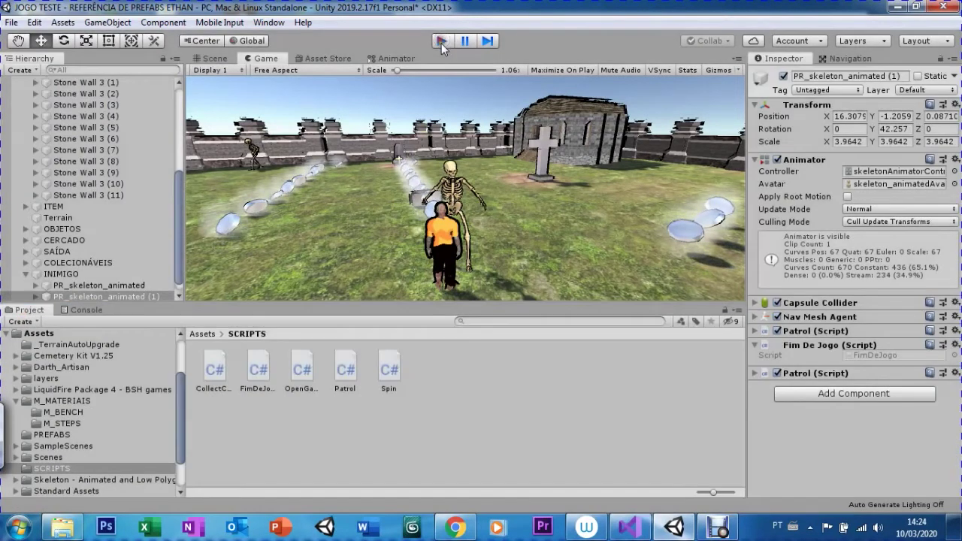
pyautogui.click(629, 527)
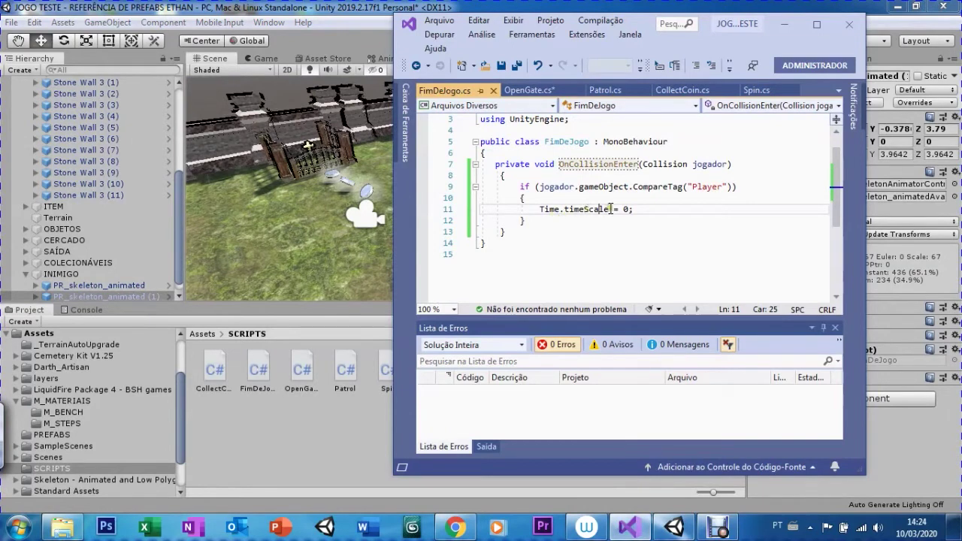
# - Change Time.timeScale from 0 to 0.1f and play-test the slow motion in Unity
pyautogui.click(629, 209)
pyautogui.write('.1f')
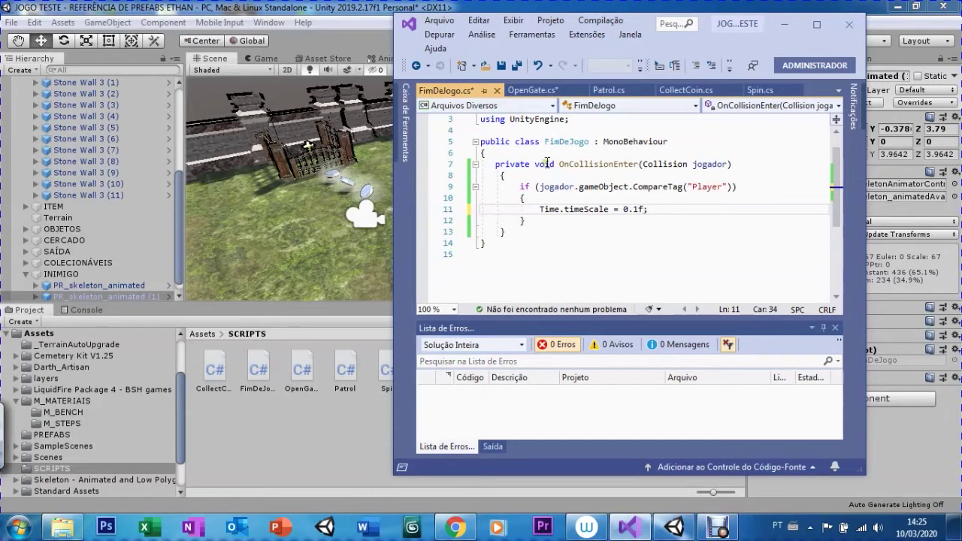
pyautogui.click(363, 6)
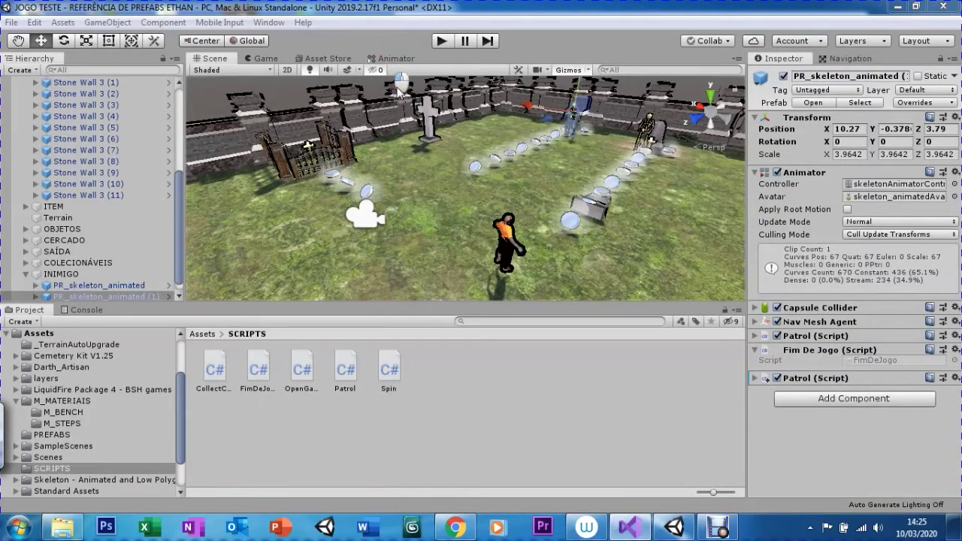
pyautogui.click(441, 40)
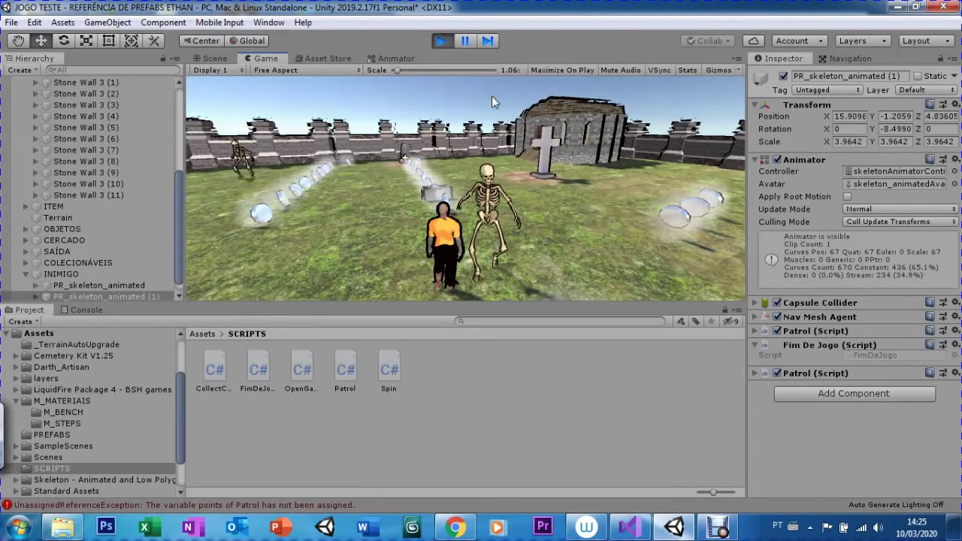
pyautogui.press('a')
pyautogui.press('a')
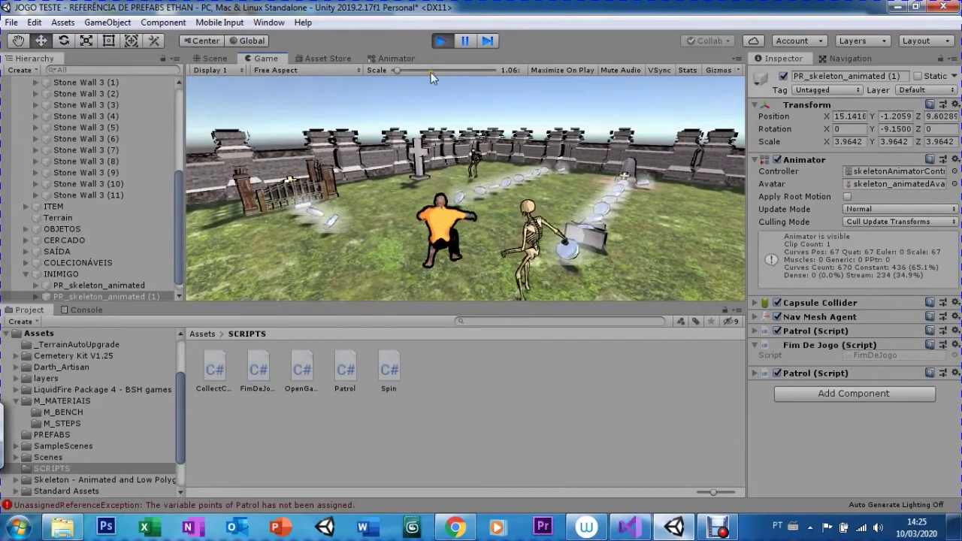
pyautogui.click(444, 40)
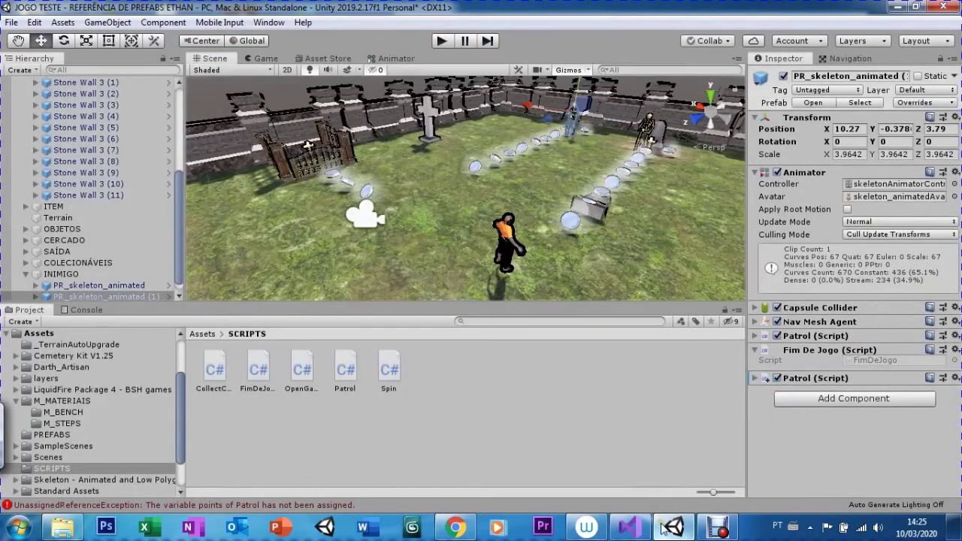
# - Change the contact Time.timeScale value from 0.1f to 3 and save FimDeJogo.cs
pyautogui.click(628, 528)
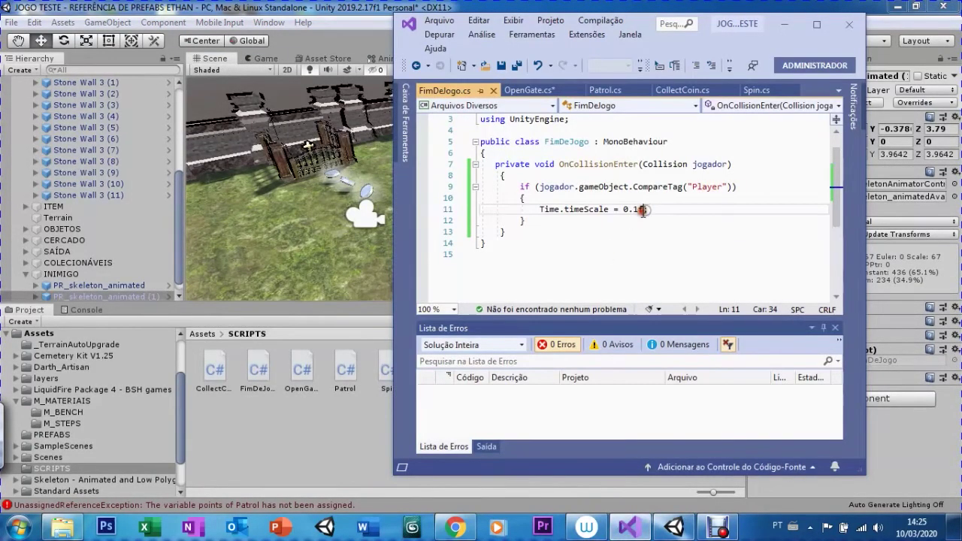
pyautogui.press('BackSpace')
pyautogui.press('BackSpace')
pyautogui.press('BackSpace')
pyautogui.write('3')
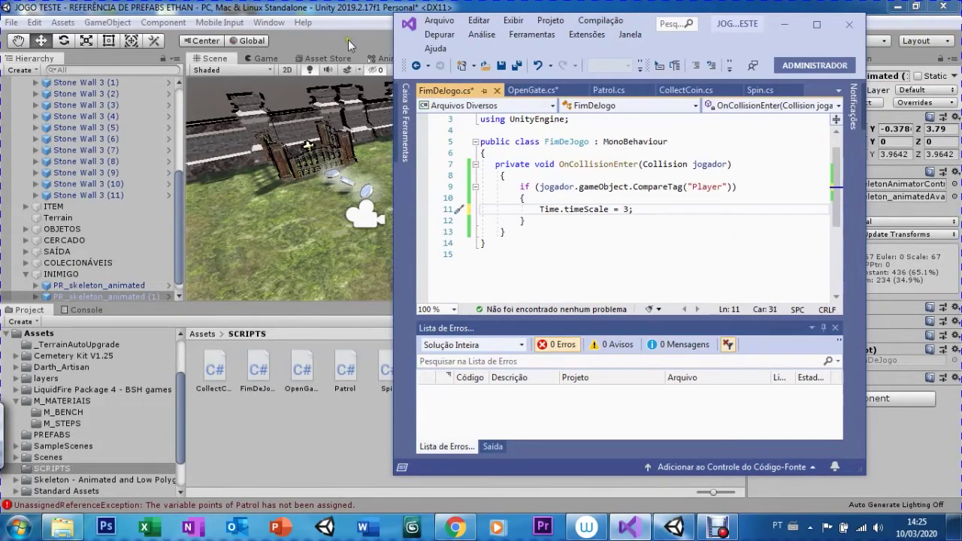
pyautogui.click(501, 65)
# - Play-test the sped-up time in Unity, then stop the game and return to the script
pyautogui.click(369, 9)
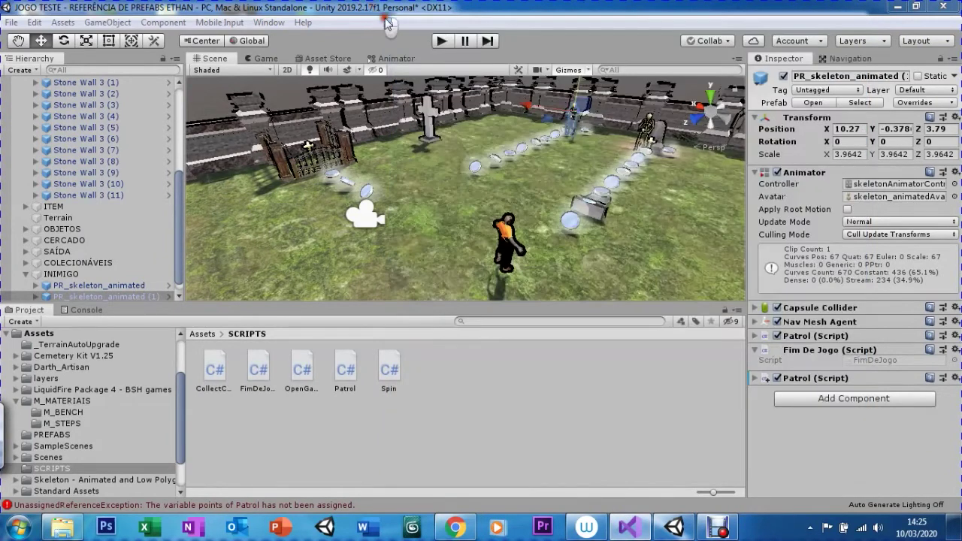
pyautogui.click(441, 42)
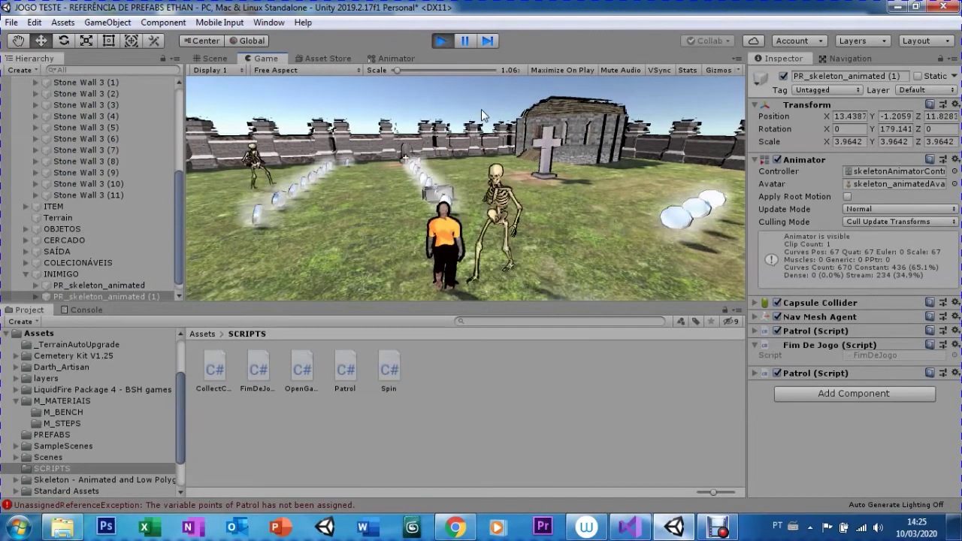
pyautogui.click(441, 41)
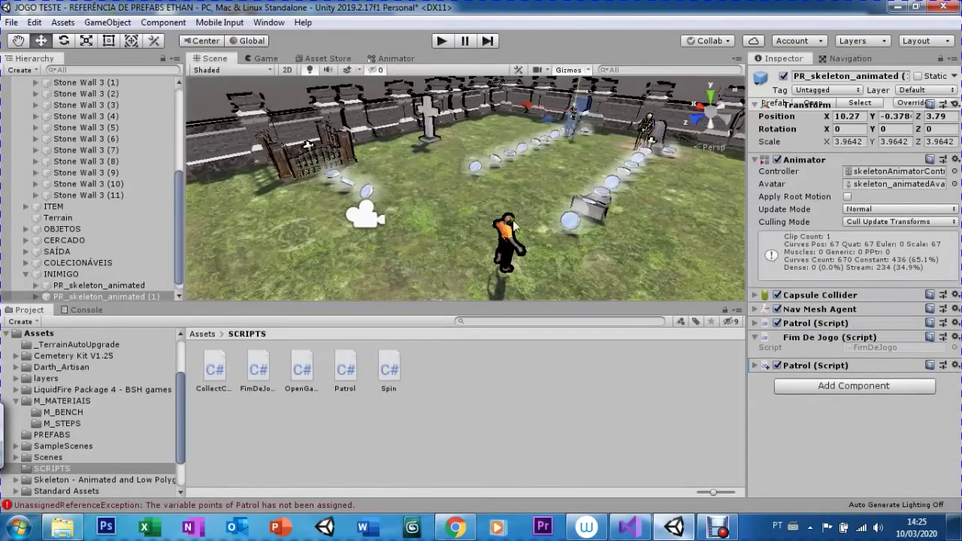
pyautogui.click(627, 529)
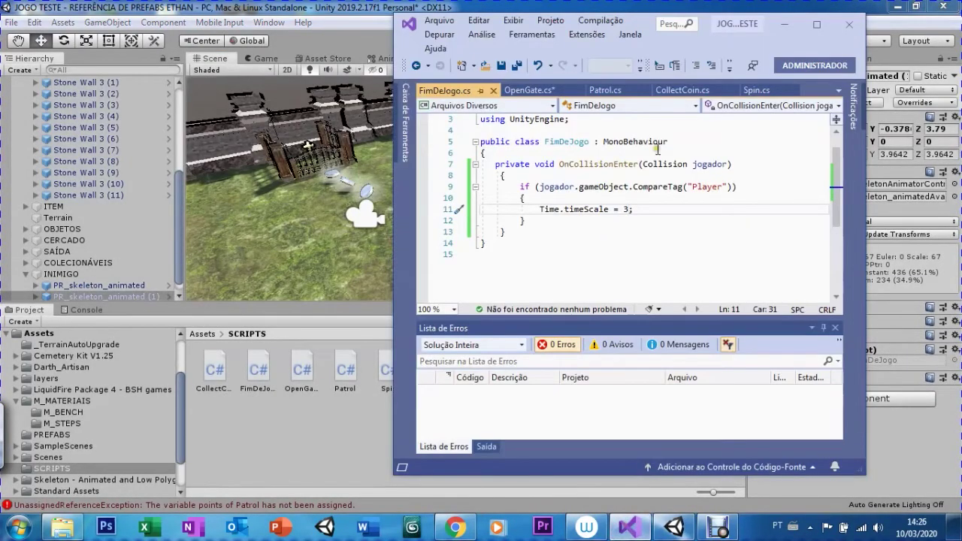
# - Restore Time.timeScale = 0 on Player contact, save the script, and return to Unity
pyautogui.press('BackSpace')
pyautogui.write('0')
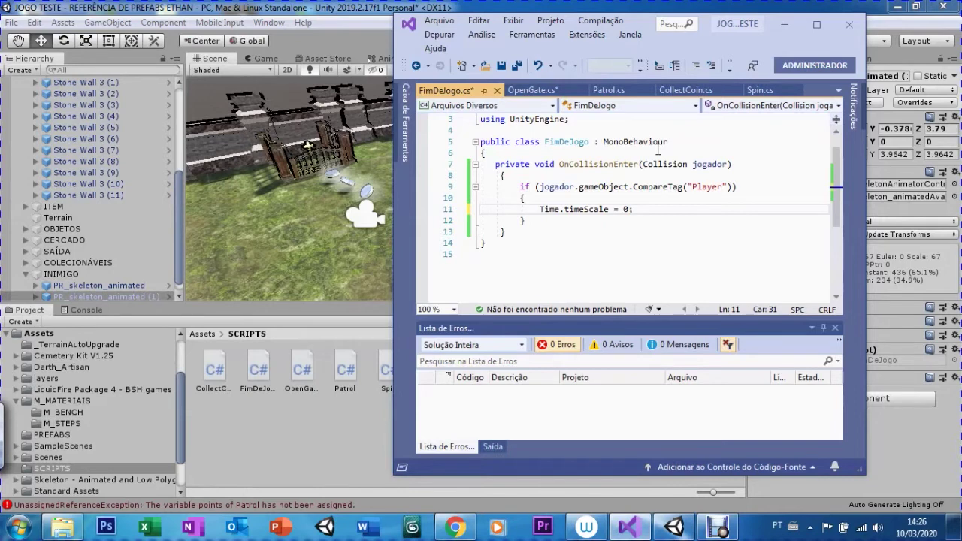
pyautogui.click(502, 66)
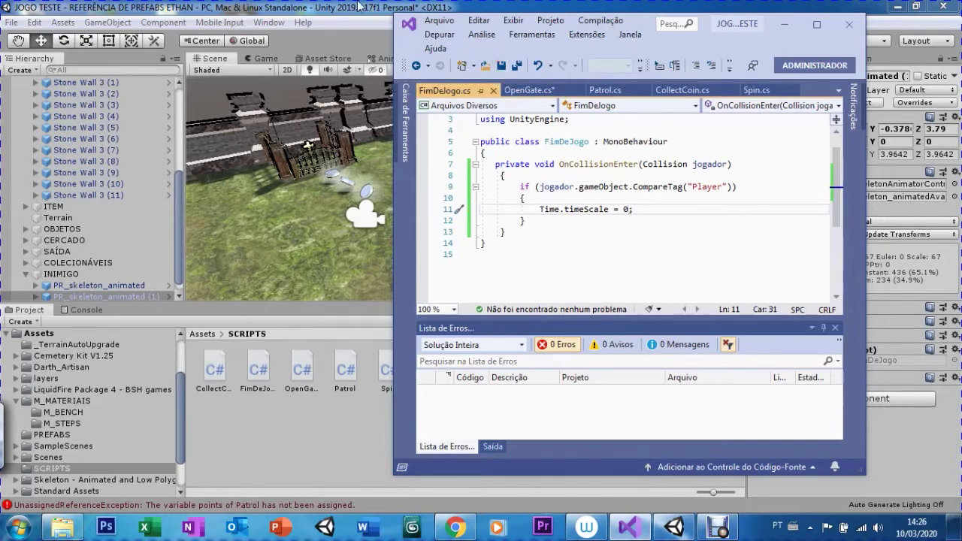
pyautogui.click(373, 22)
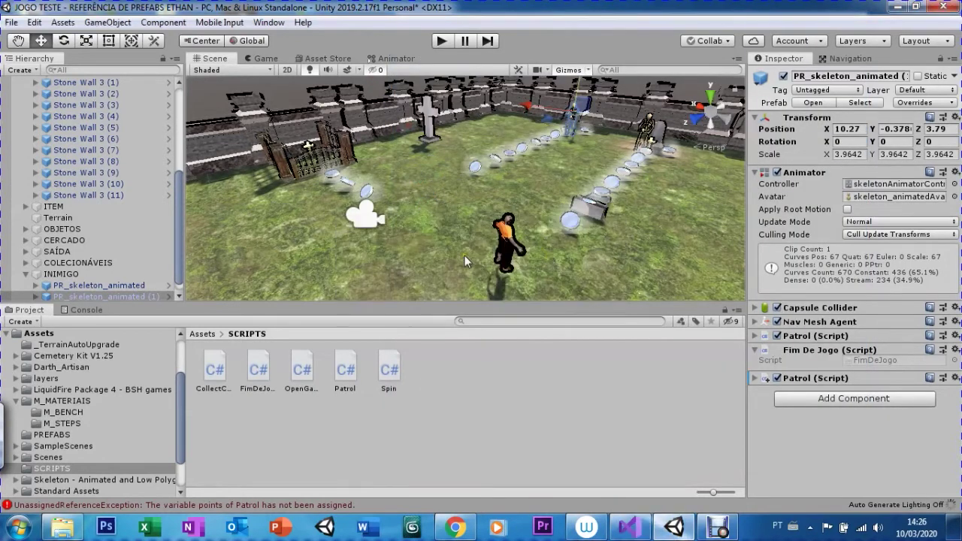